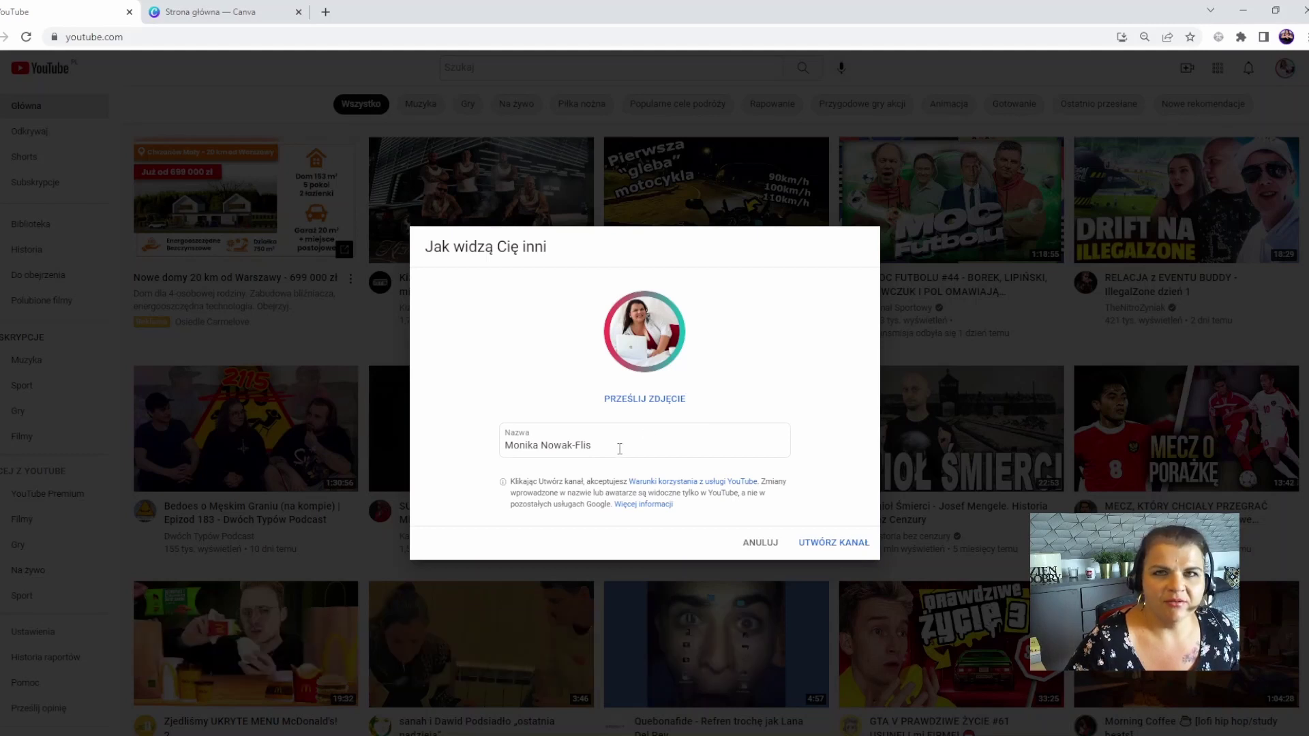
# - Replace the channel name with 'PIĘKNE MIESZKANIE - ' followed by the owner's name
pyautogui.moveTo(620, 448); pyautogui.dragTo(503, 446)
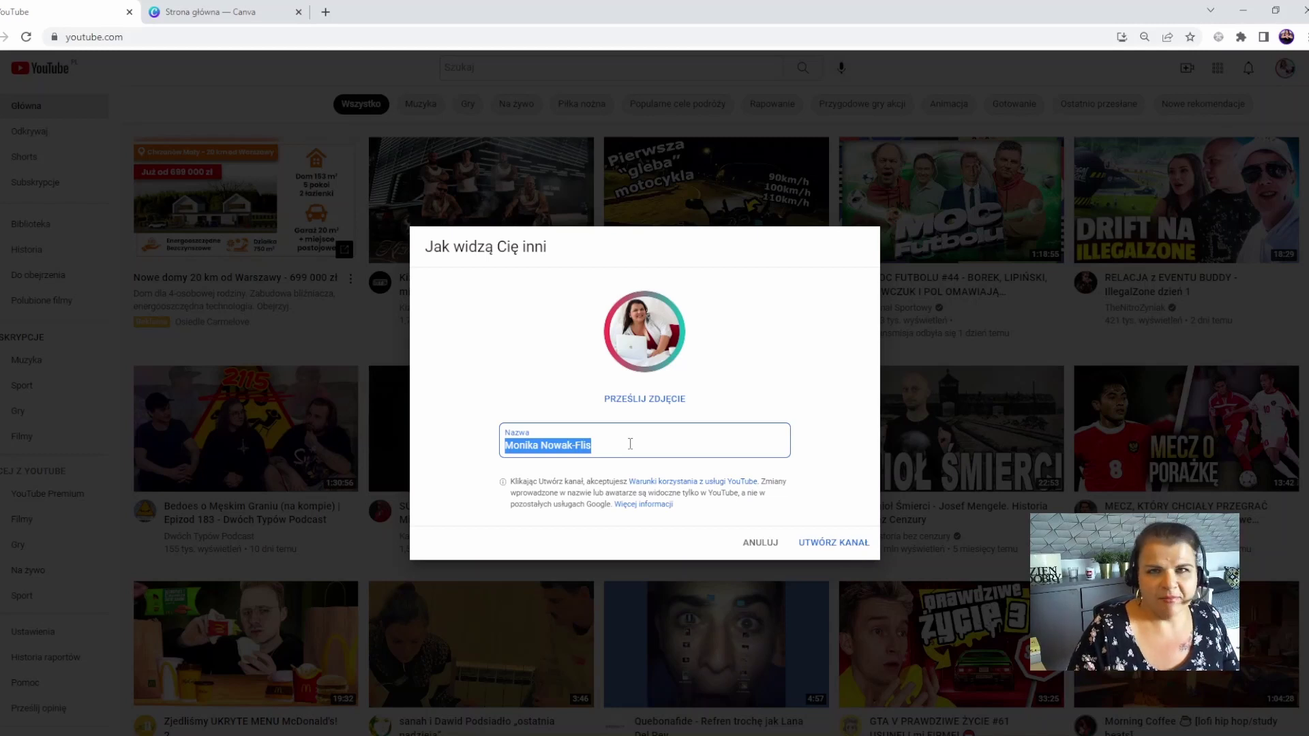
pyautogui.write('PI')
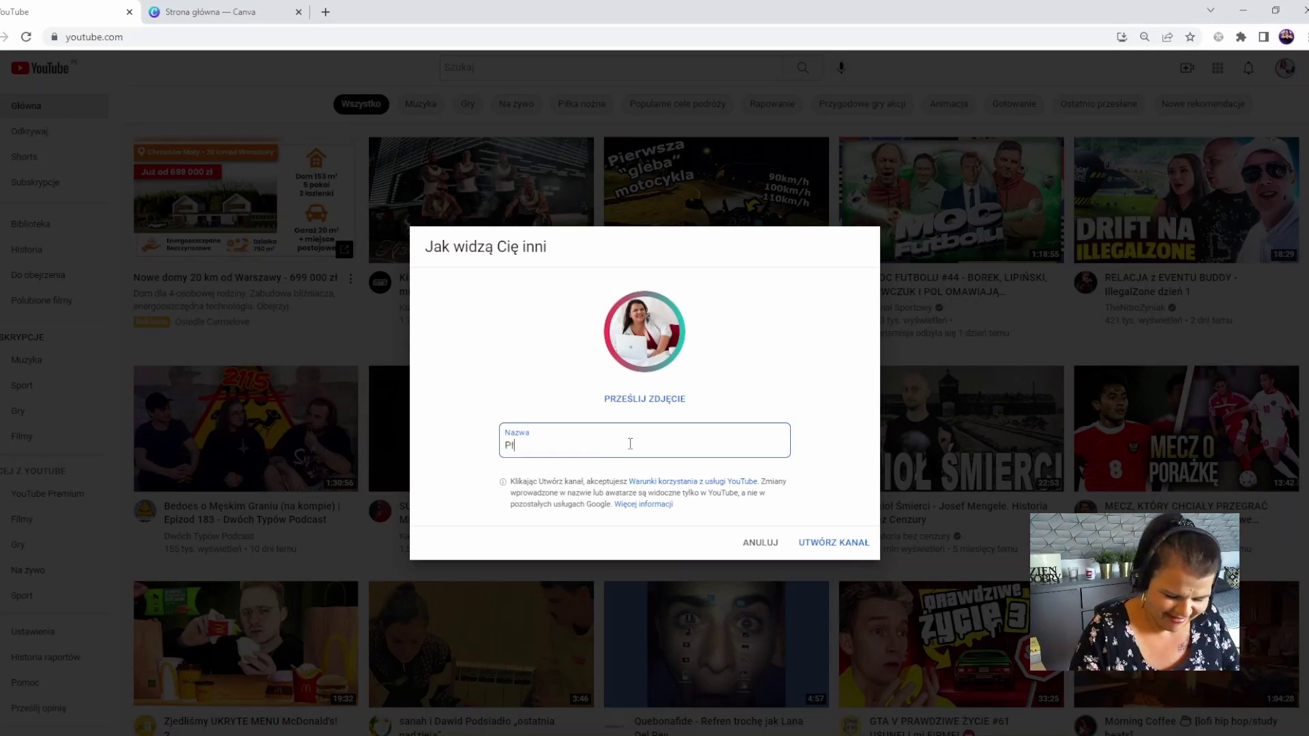
pyautogui.write('ĘKNE MIESZ')
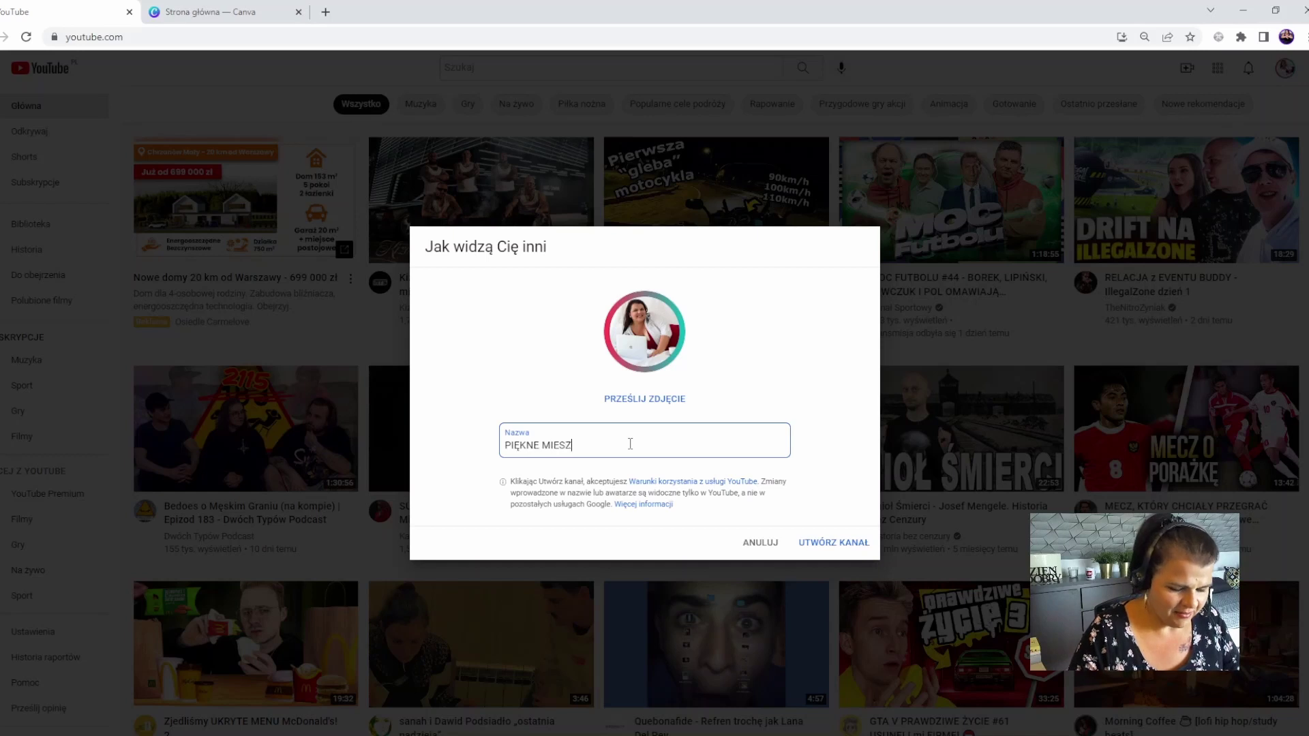
pyautogui.write('KANIE - ')
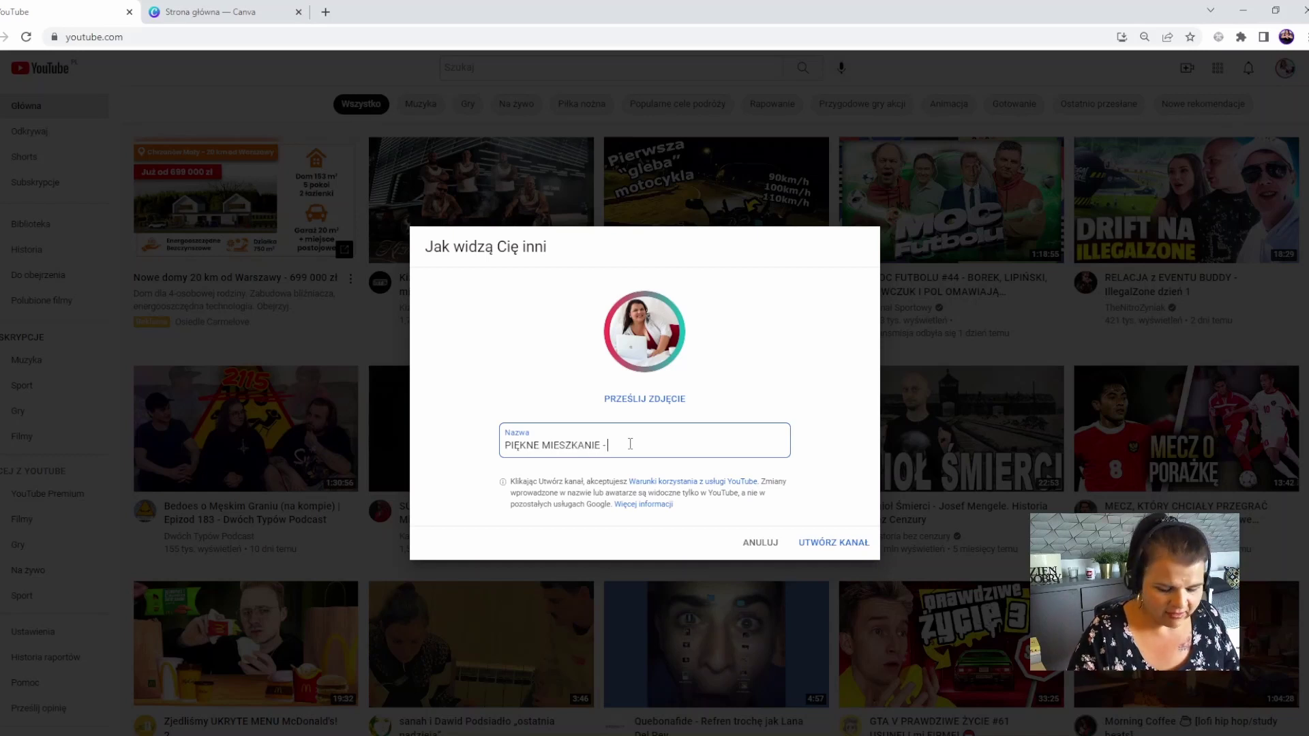
pyautogui.write('A')
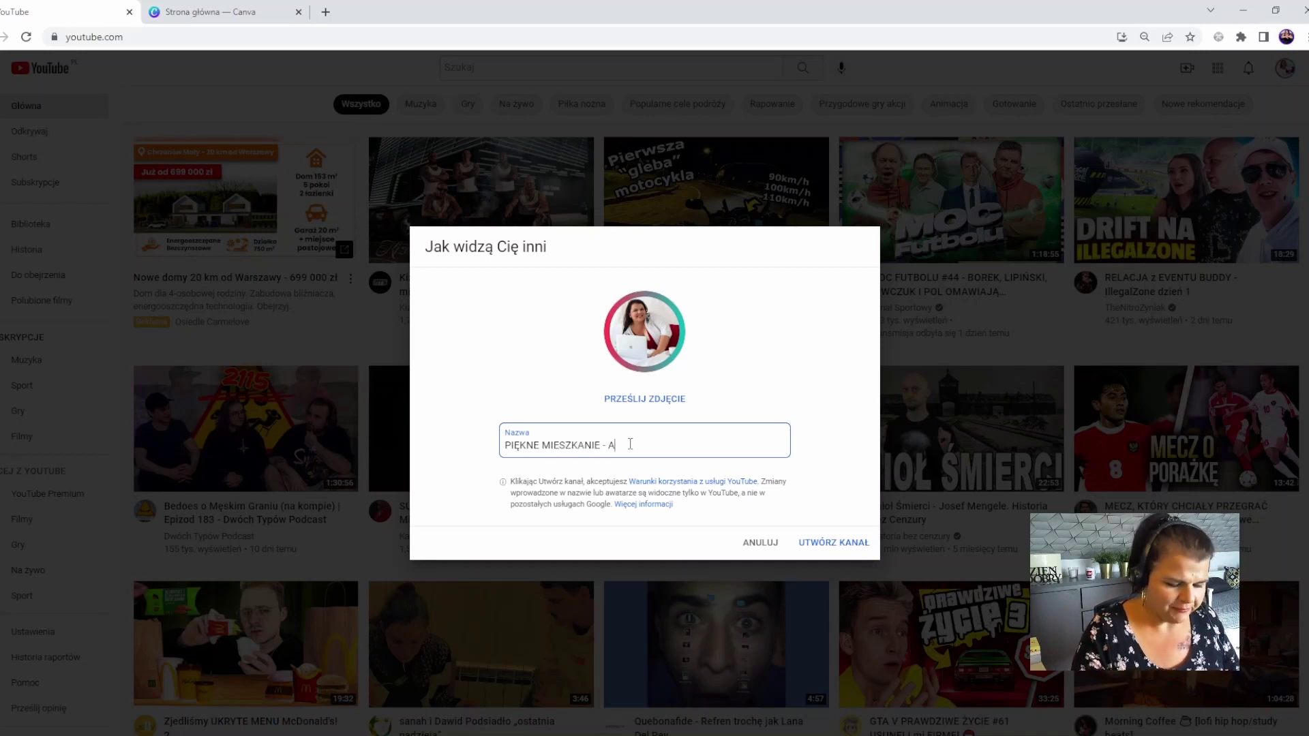
pyautogui.write('DAPRZY')
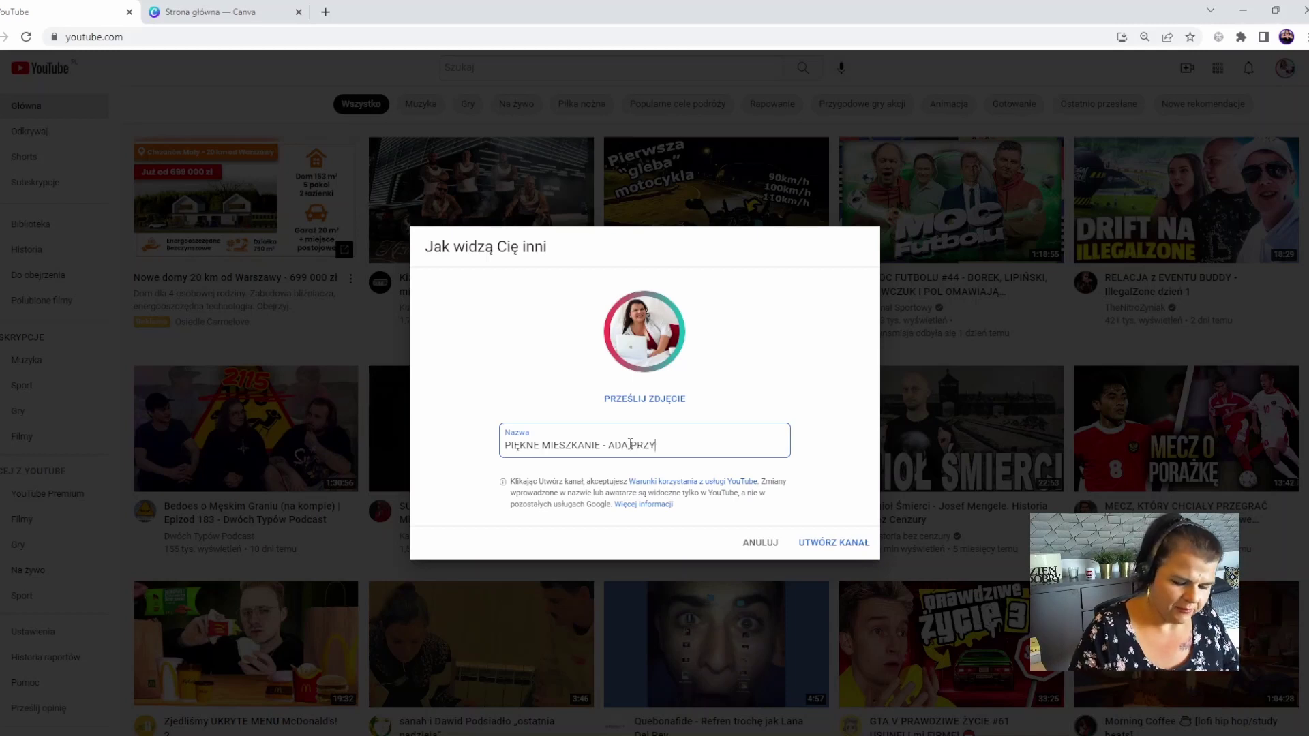
pyautogui.write('KŁADOWA')
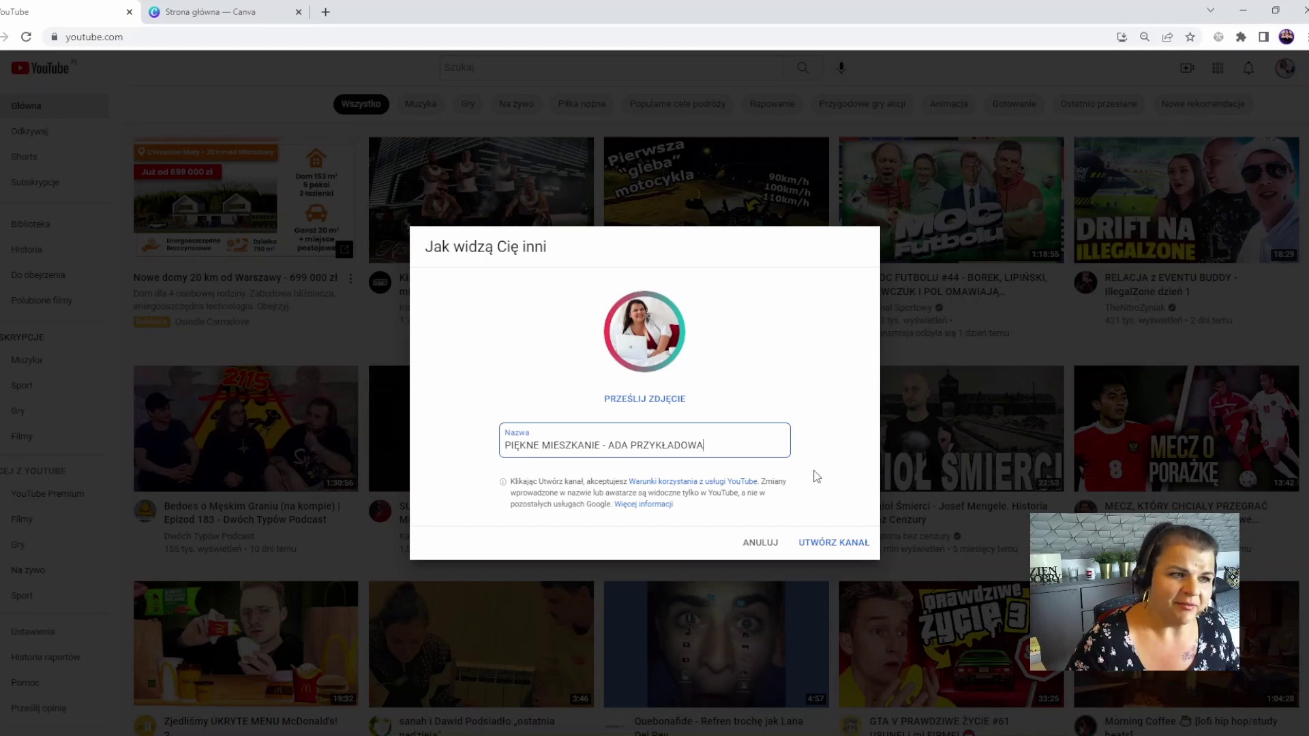
# - Create the PIĘKNE MIESZKANIE channel and go to its DOSTOSUJ KANAŁ customisation page
pyautogui.click(844, 542)
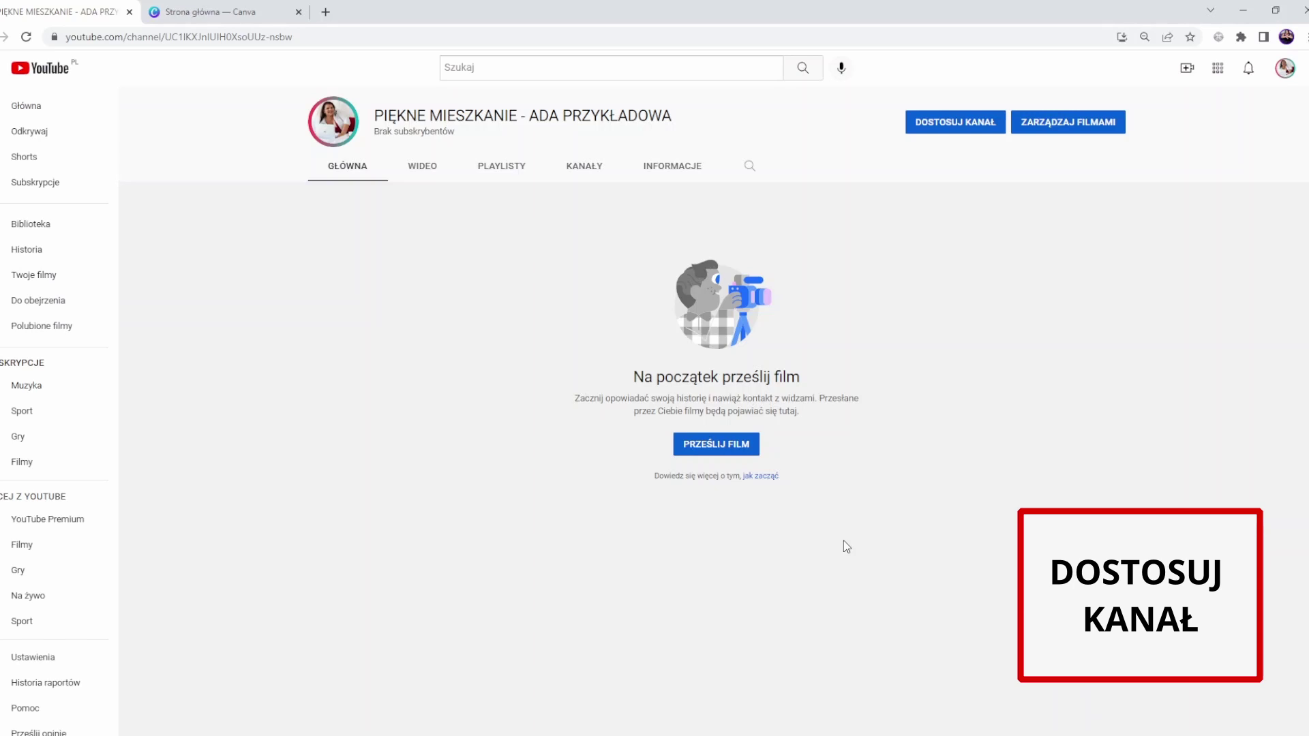
pyautogui.click(964, 128)
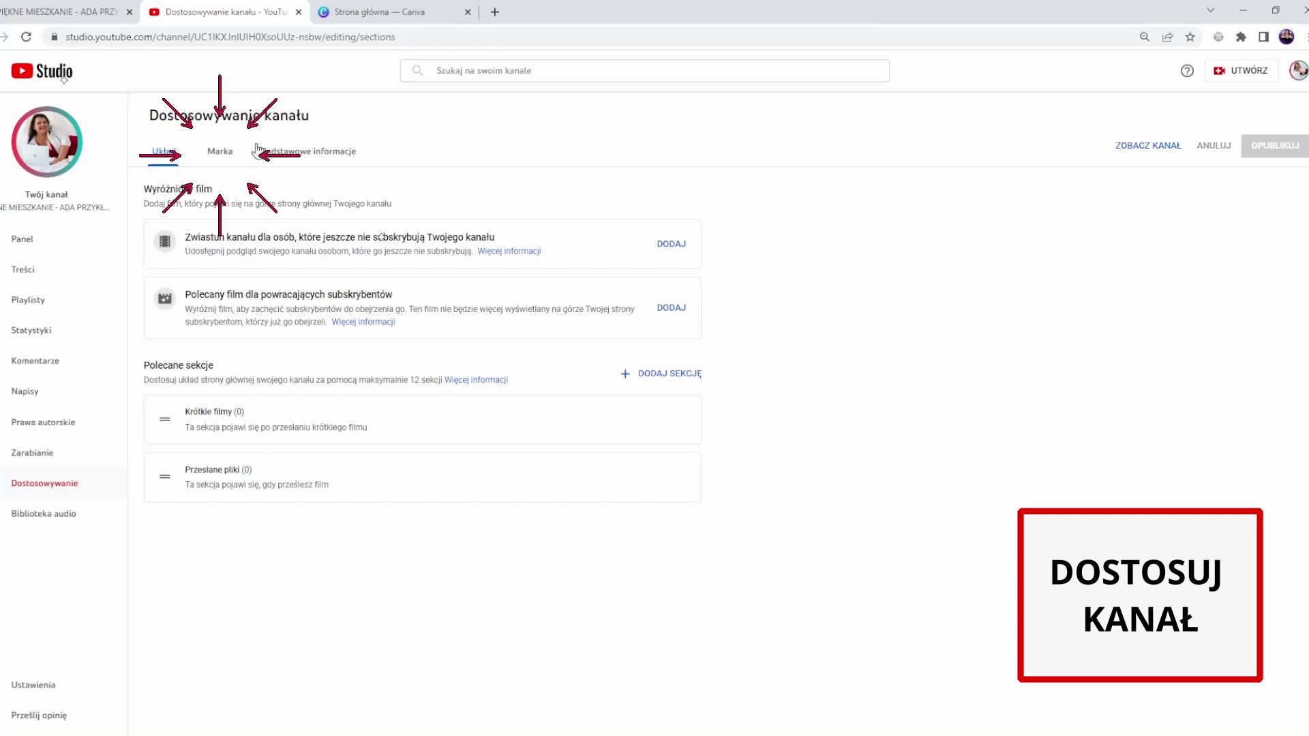
# - Check the Marka branding settings for the banner image, then switch to Canva's home page
pyautogui.click(217, 151)
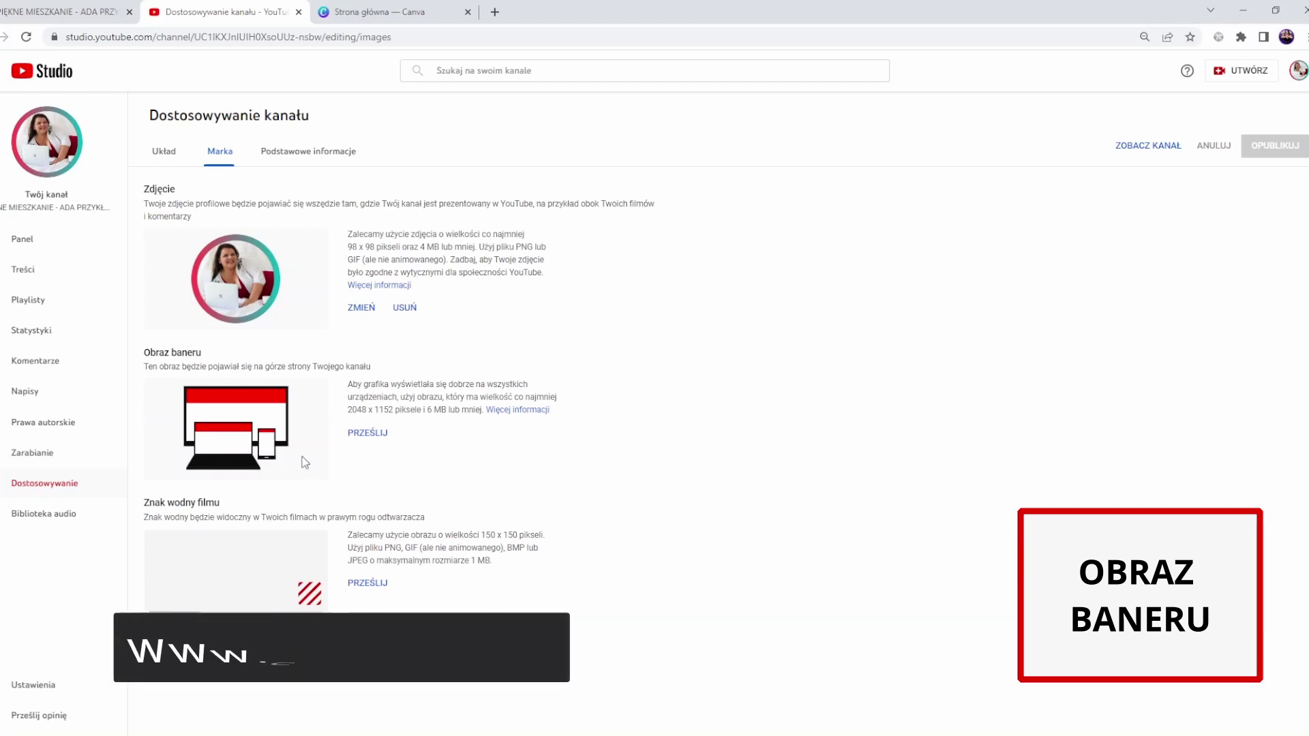
pyautogui.click(399, 17)
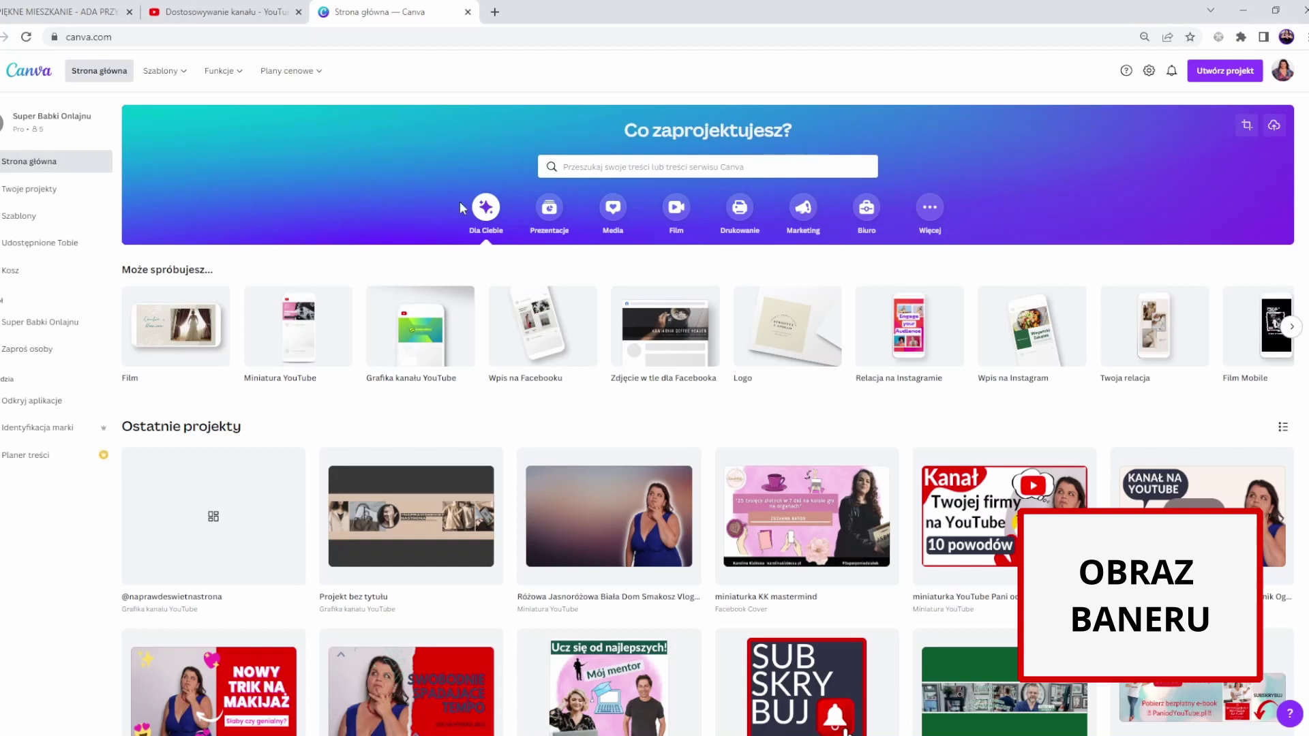
# - Start a new Grafika kanału YouTube design in the Canva editor
pyautogui.moveTo(412, 391)
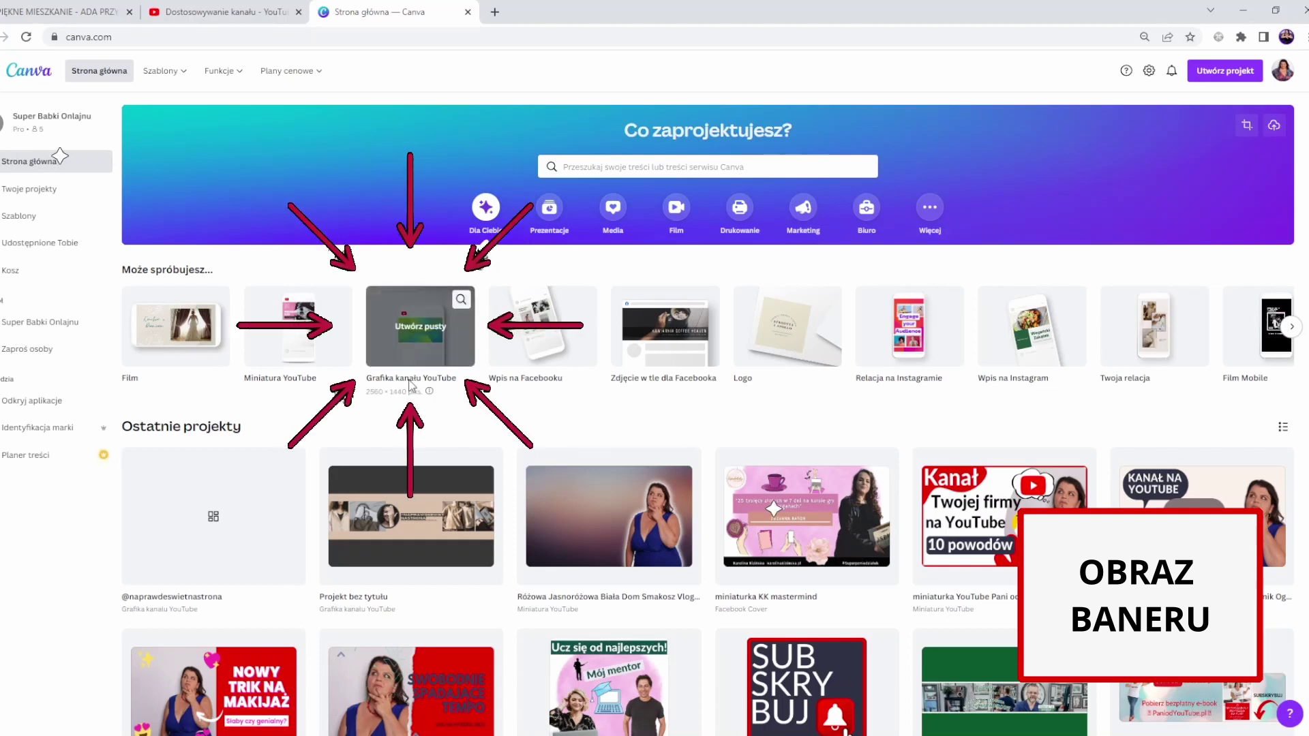
pyautogui.click(420, 347)
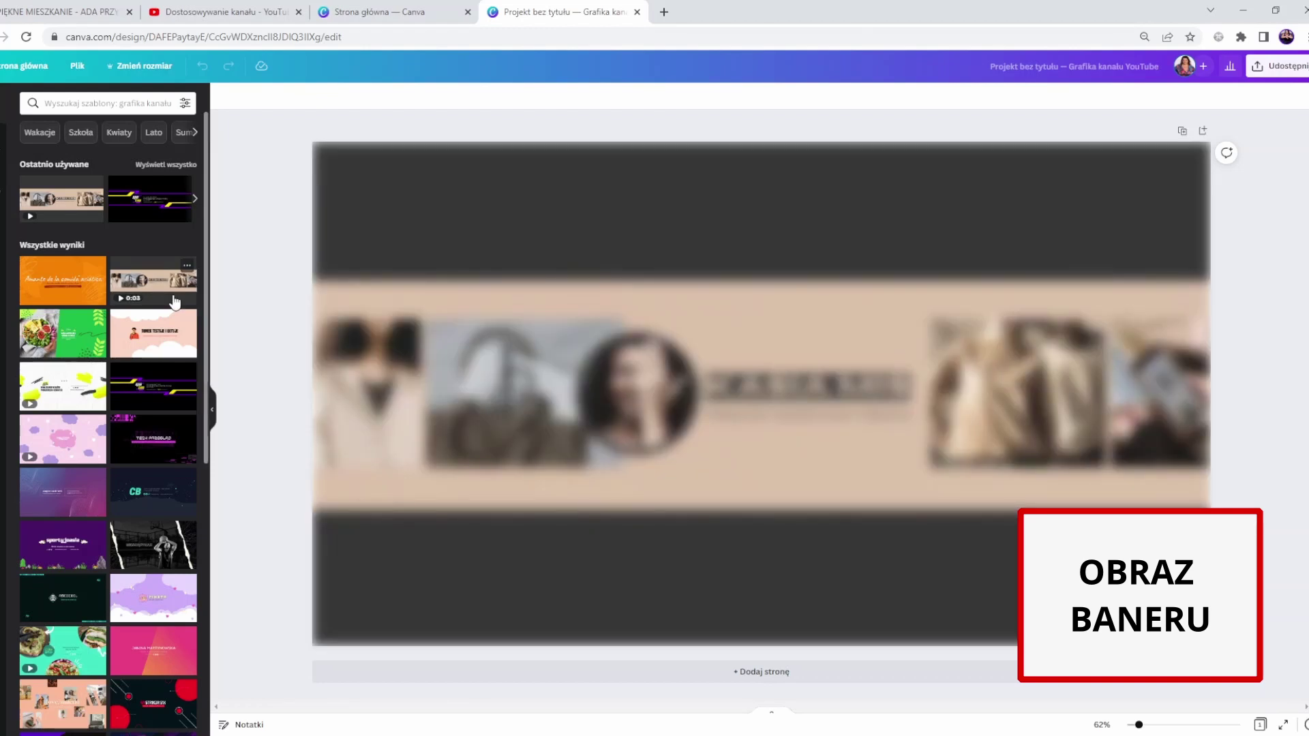
# - Apply the beige photo-collage banner template and recolour its middle band pink
pyautogui.click(176, 302)
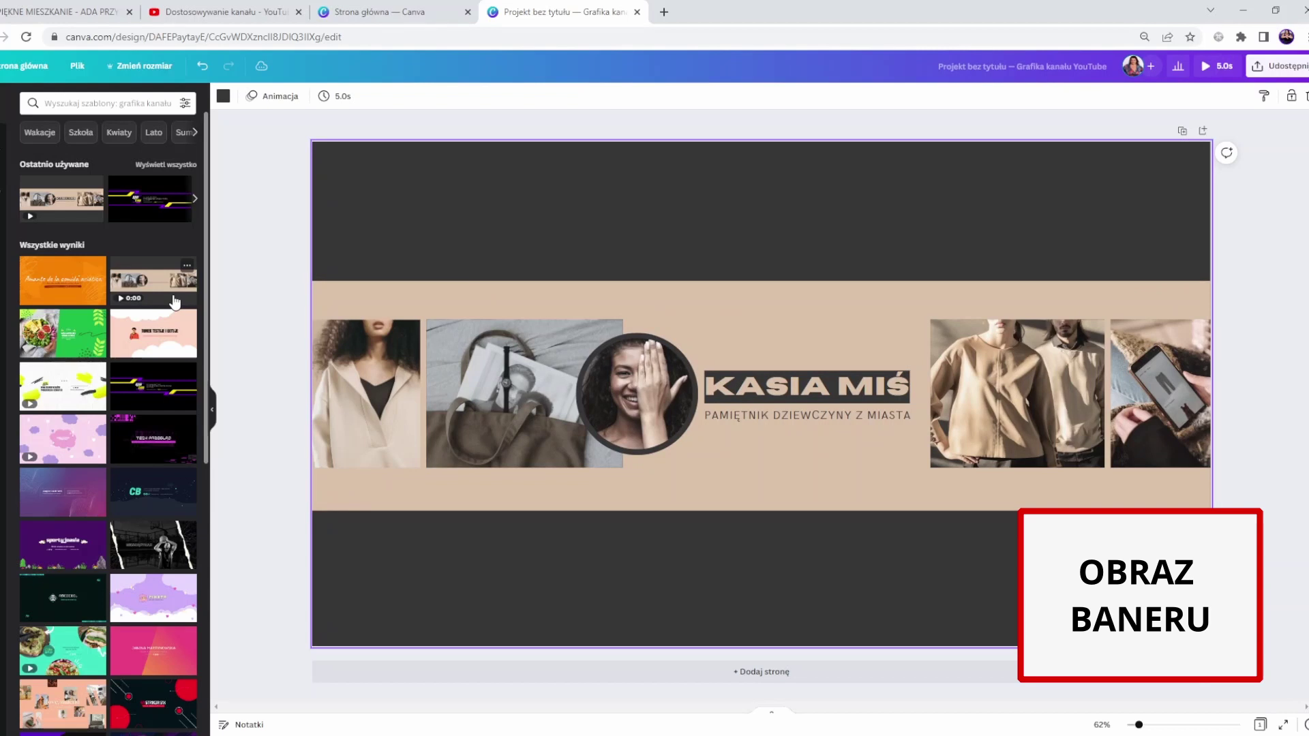
pyautogui.click(327, 300)
pyautogui.click(223, 96)
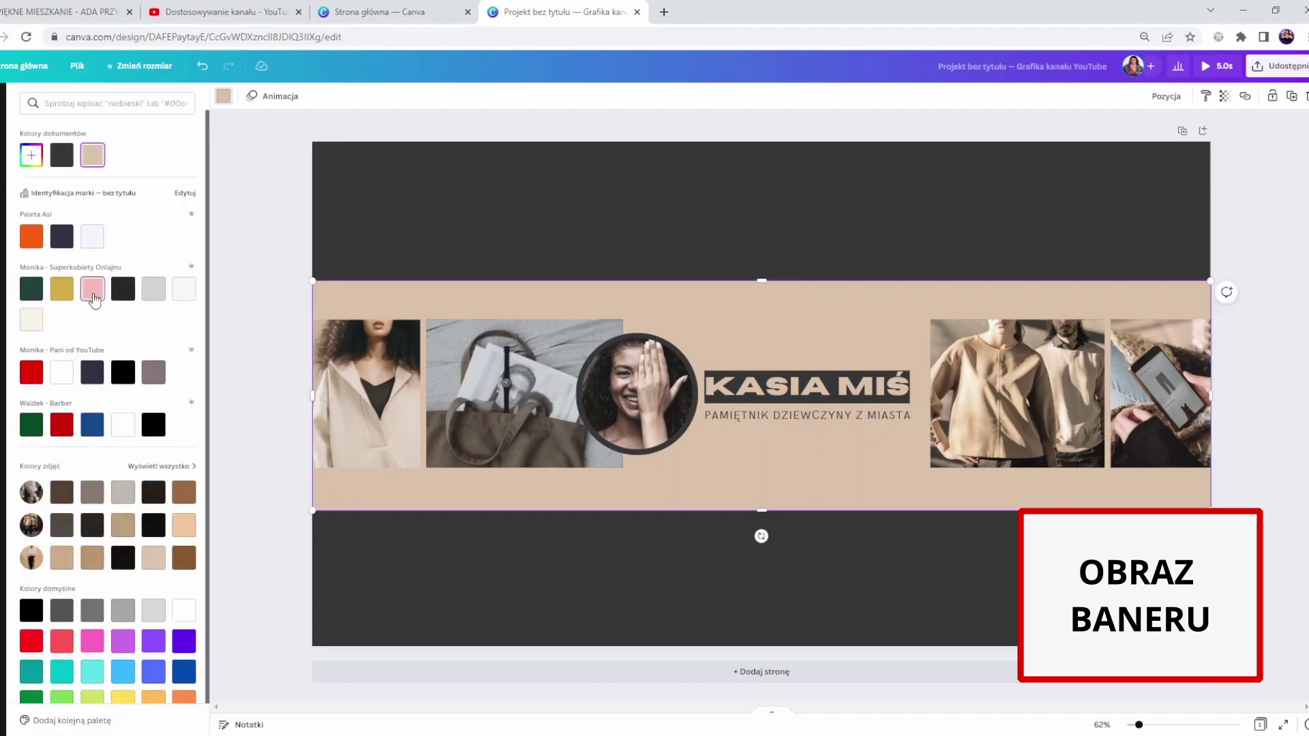
pyautogui.click(94, 289)
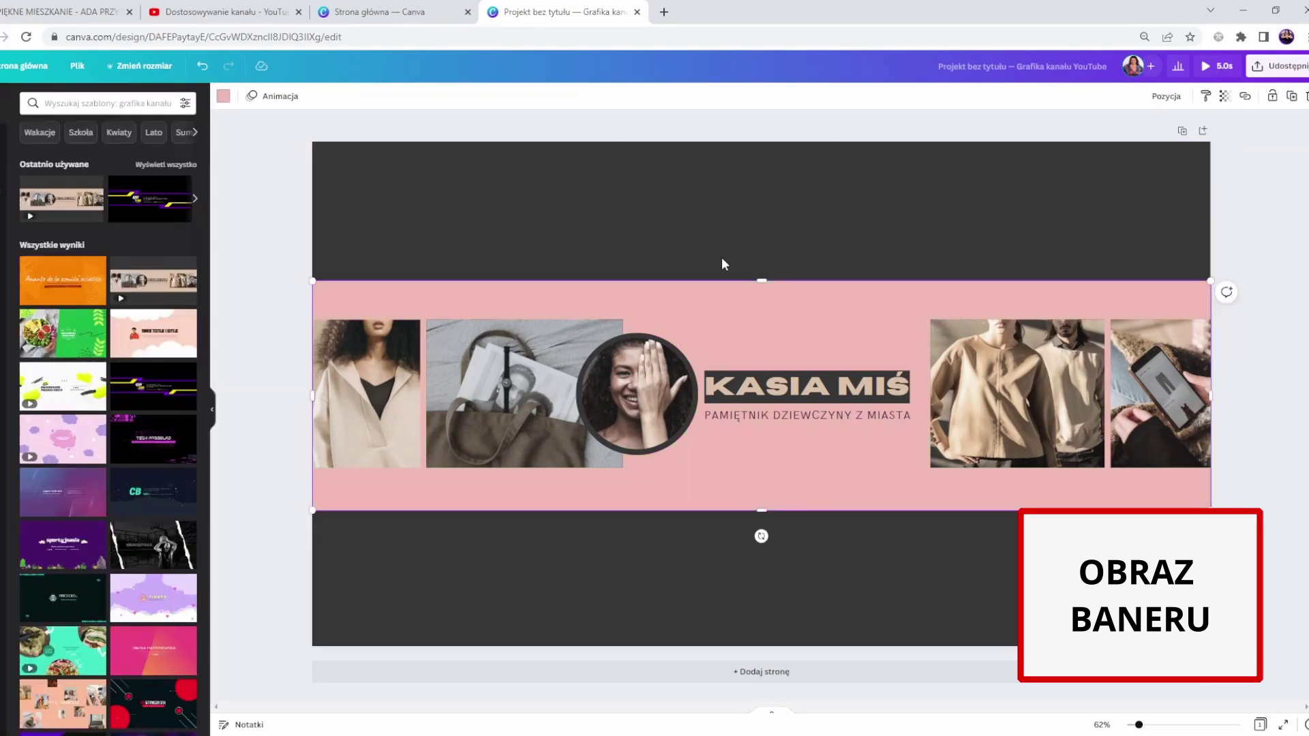
# - Retitle the banner 'PIĘKNE MISZKANIE' and replace the subtitle with the owner's name
pyautogui.click(856, 384)
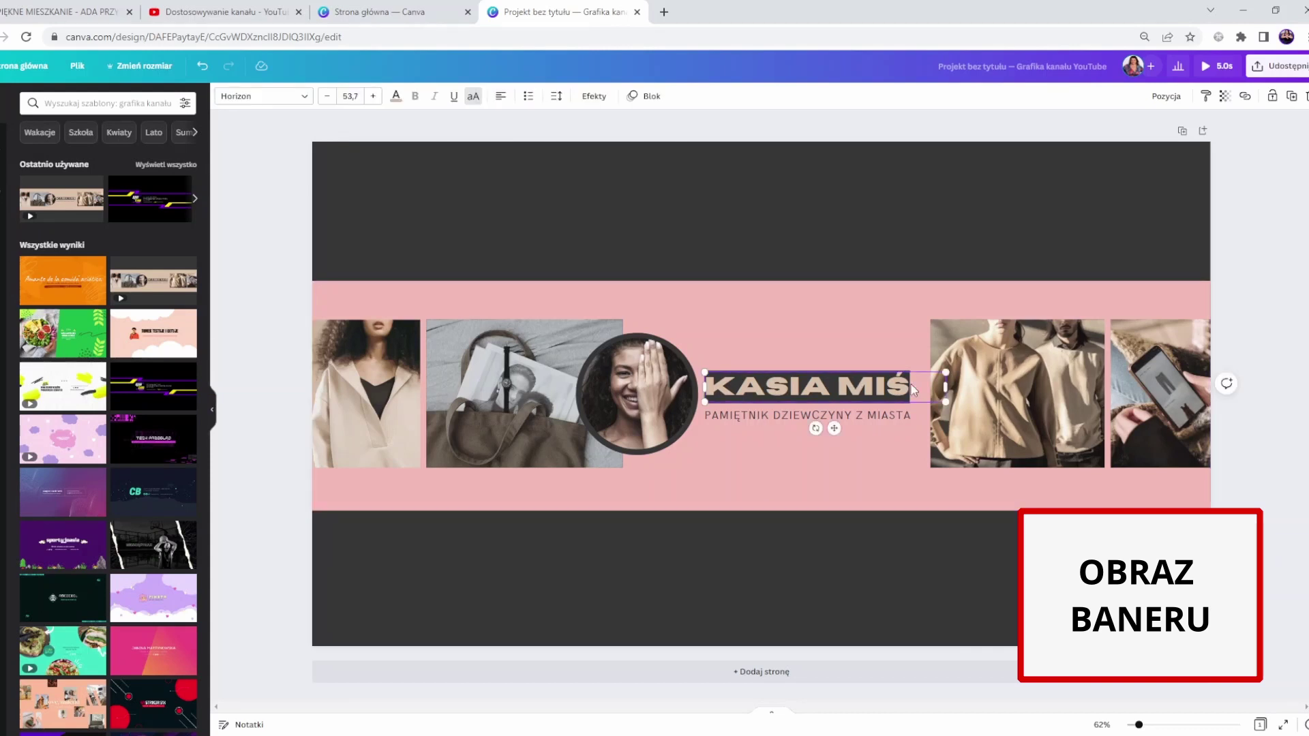
pyautogui.click(910, 387)
pyautogui.write('PIĘKNE')
pyautogui.press('BackSpace')
pyautogui.press('BackSpace')
pyautogui.press('BackSpace')
pyautogui.press('BackSpace')
pyautogui.press('BackSpace')
pyautogui.press('BackSpace')
pyautogui.press('BackSpace')
pyautogui.press('BackSpace')
pyautogui.press('BackSpace')
pyautogui.press('BackSpace')
pyautogui.press('BackSpace')
pyautogui.press('BackSpace')
pyautogui.press('BackSpace')
pyautogui.press('BackSpace')
pyautogui.press('BackSpace')
pyautogui.write('PIĘ')
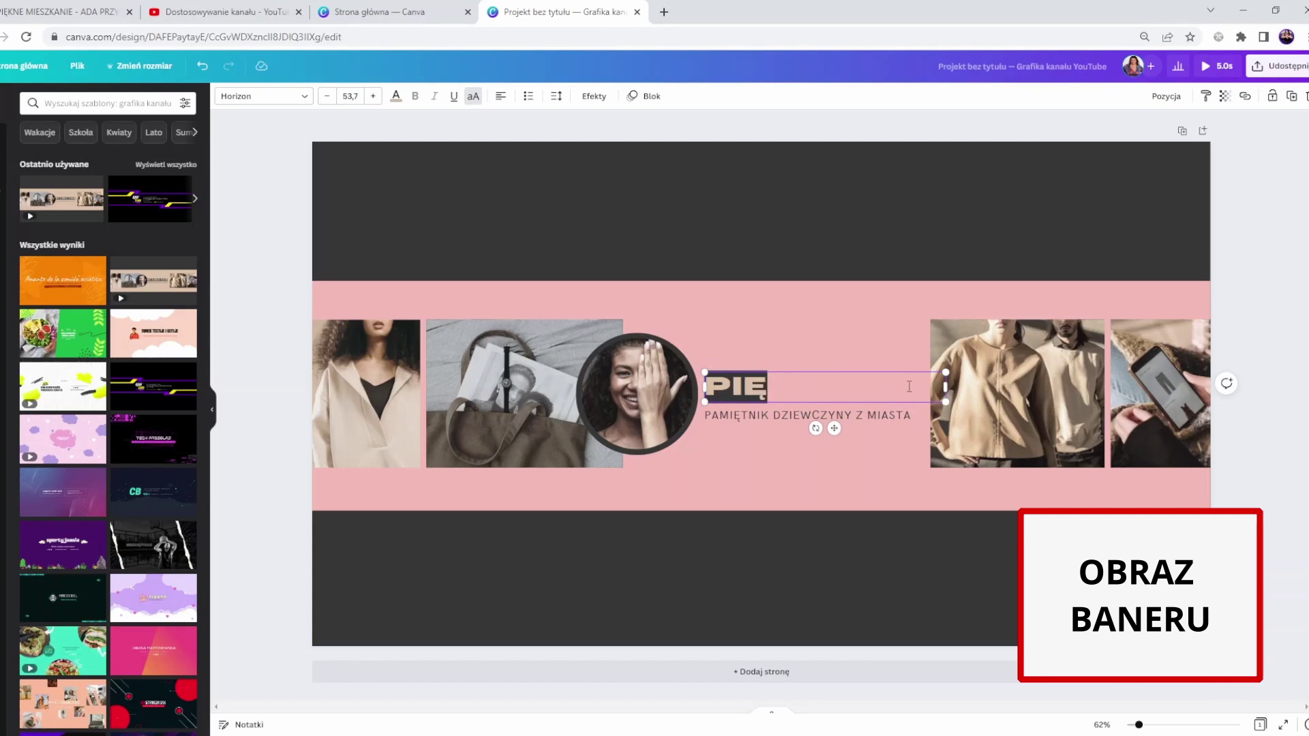
pyautogui.write('KNE MISZKAN')
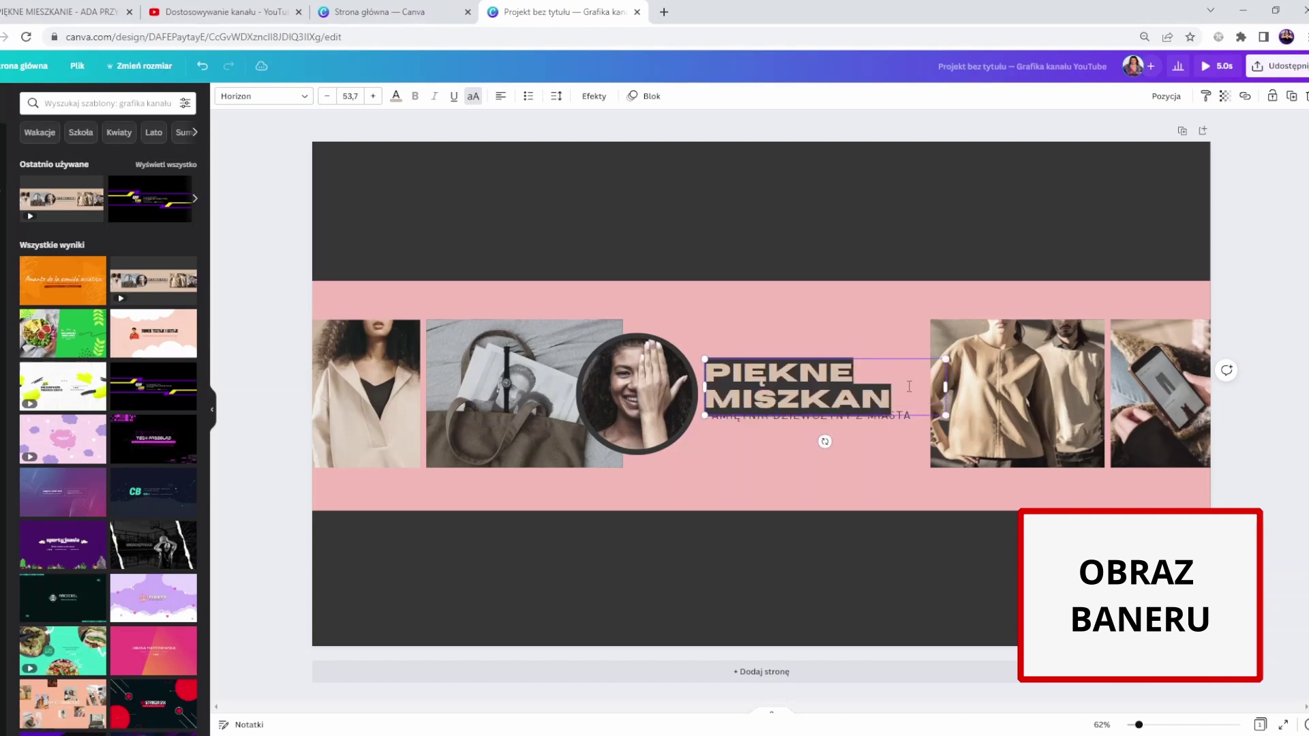
pyautogui.write('IE')
pyautogui.moveTo(831, 373); pyautogui.dragTo(830, 354)
pyautogui.doubleClick(913, 417)
pyautogui.write('ADA PRZY')
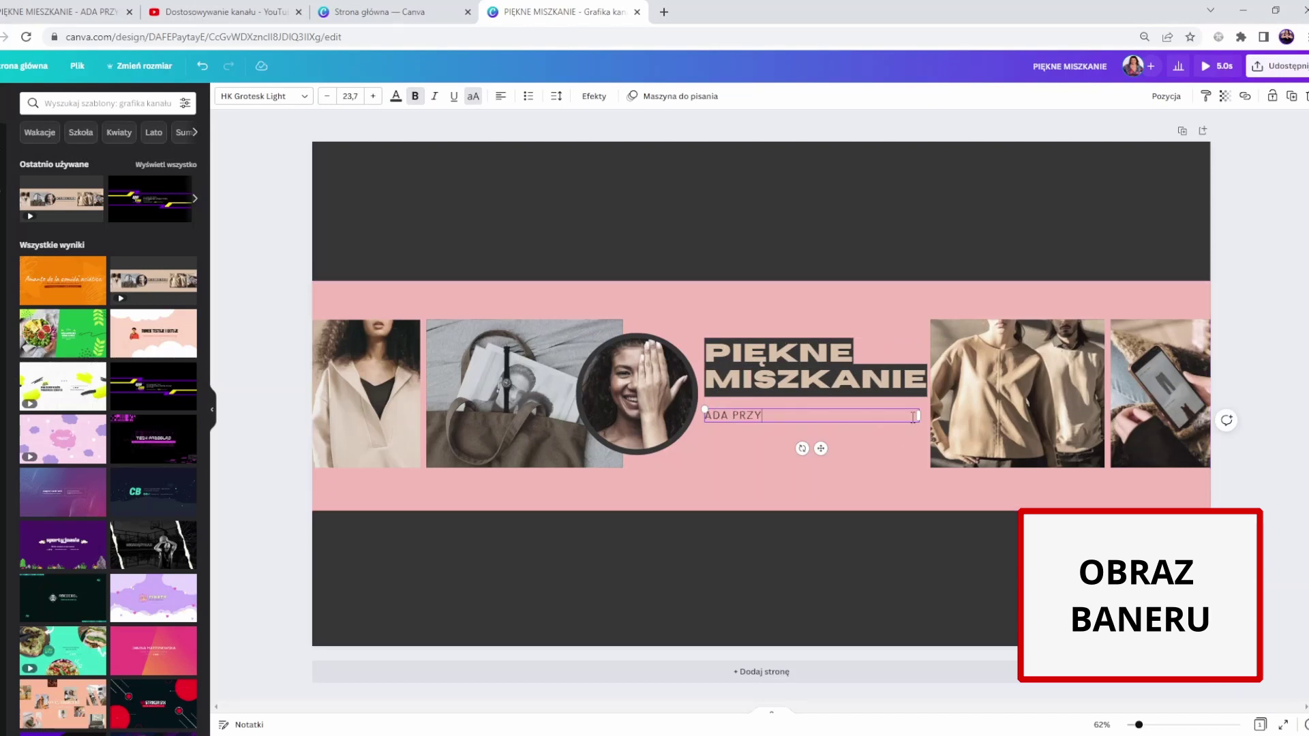
pyautogui.write('KŁADOW')
pyautogui.write('A')
pyautogui.click(914, 444)
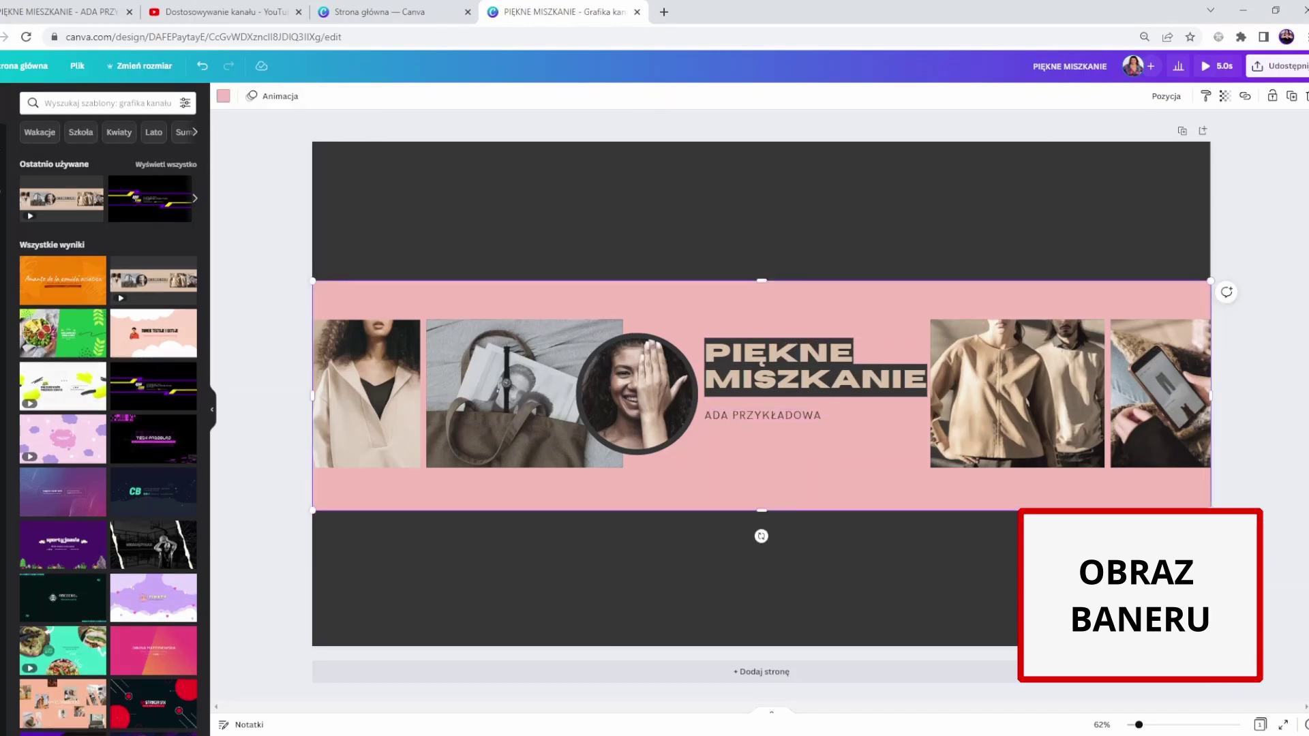
# - Drop the uploaded woman-in-blue photo into the banner's round frame
pyautogui.click(2, 225)
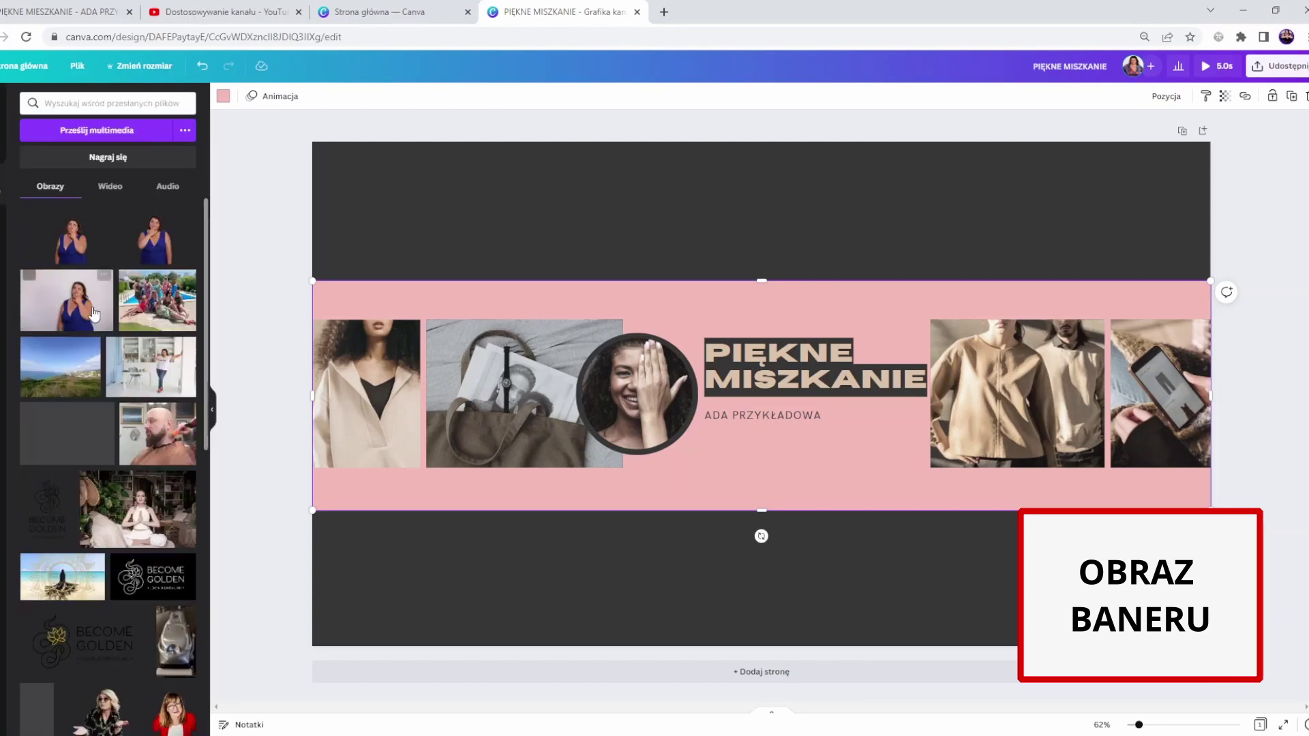
pyautogui.moveTo(94, 314); pyautogui.dragTo(638, 395)
pyautogui.click(2, 143)
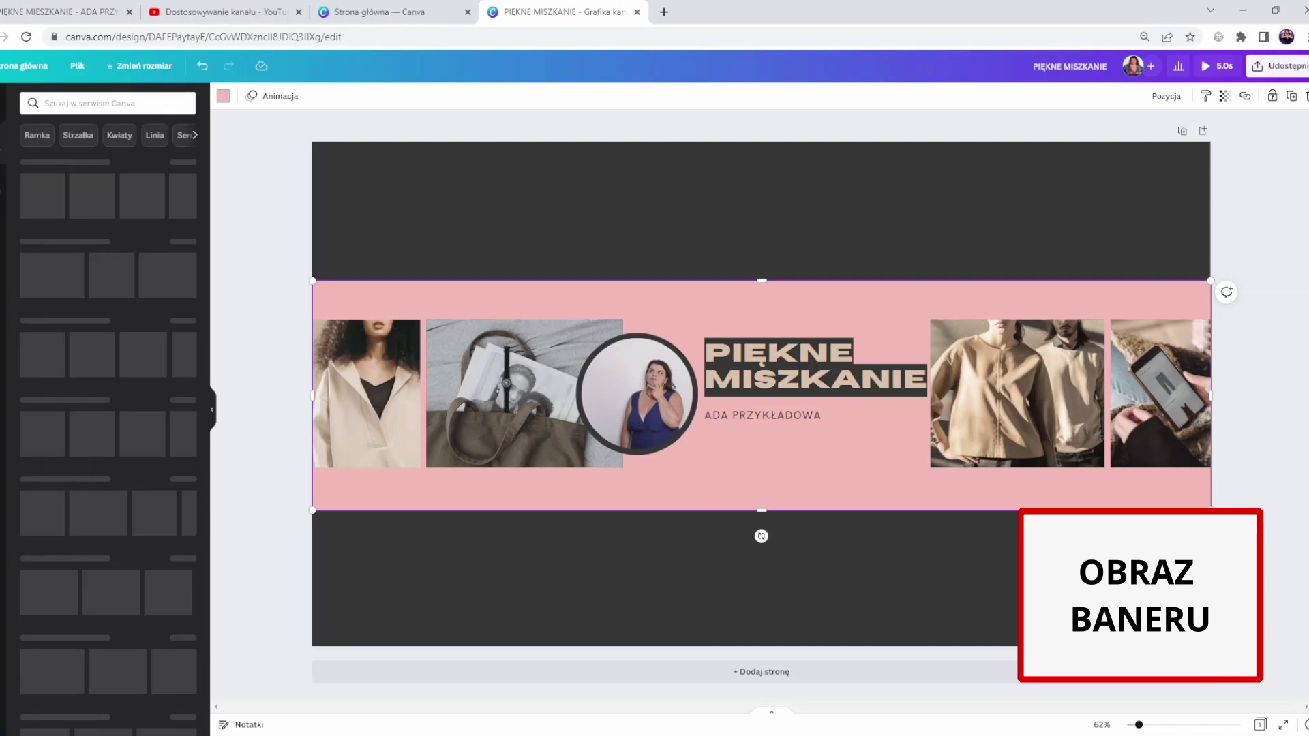
pyautogui.click(108, 102)
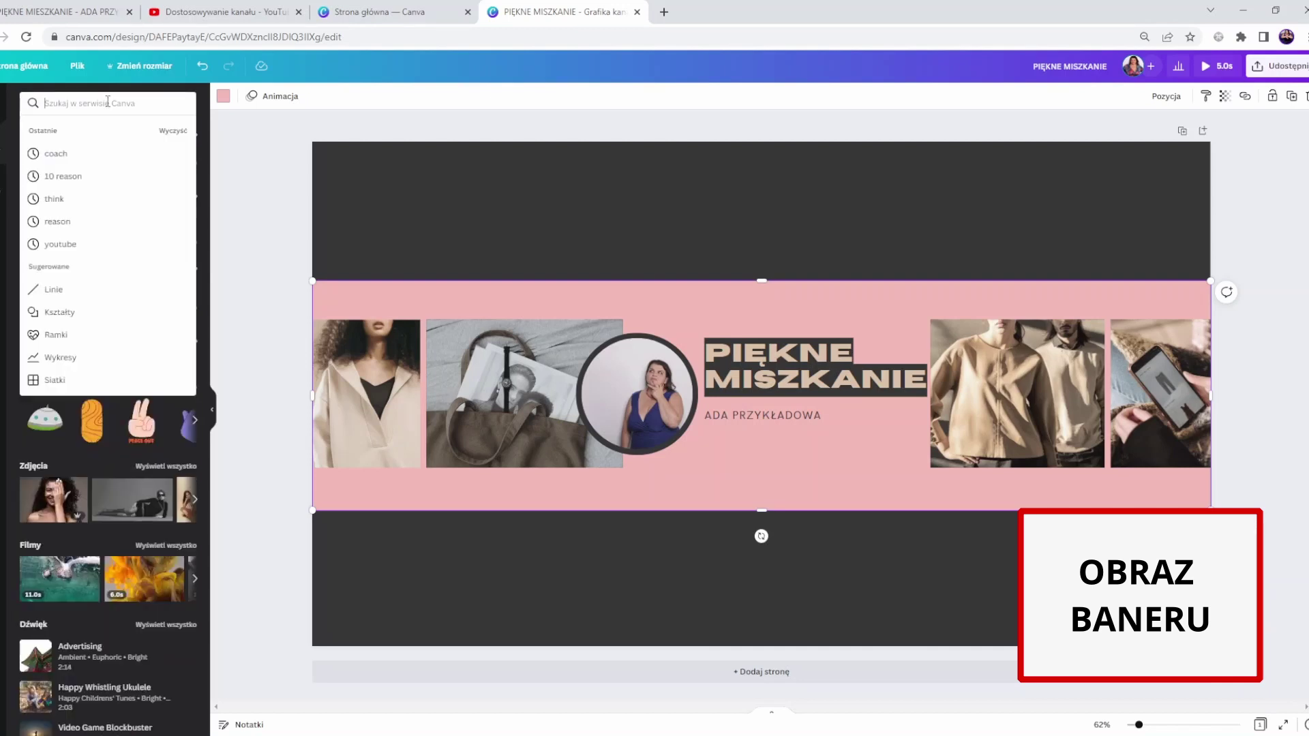
# - Search ARCHITEKT photos and drag architect images into the banner's collage frames
pyautogui.write('ARCHITEK')
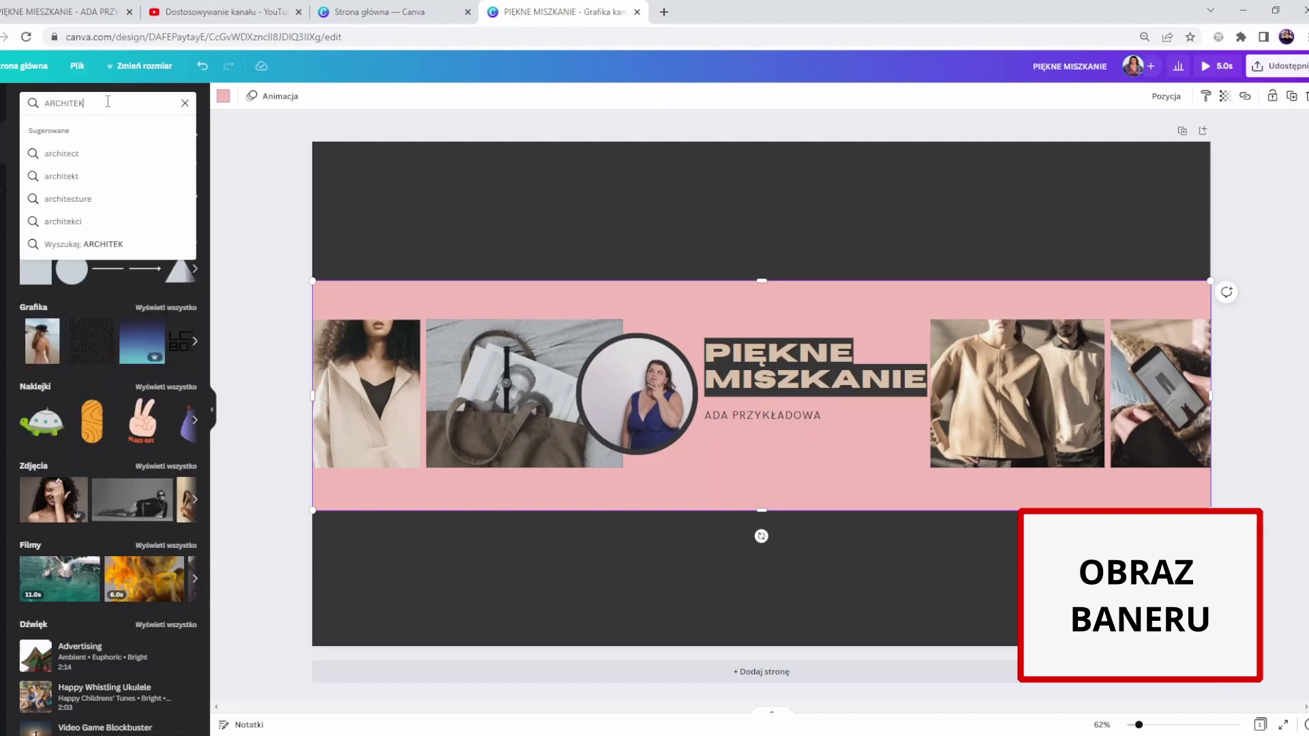
pyautogui.write('T')
pyautogui.press('Return')
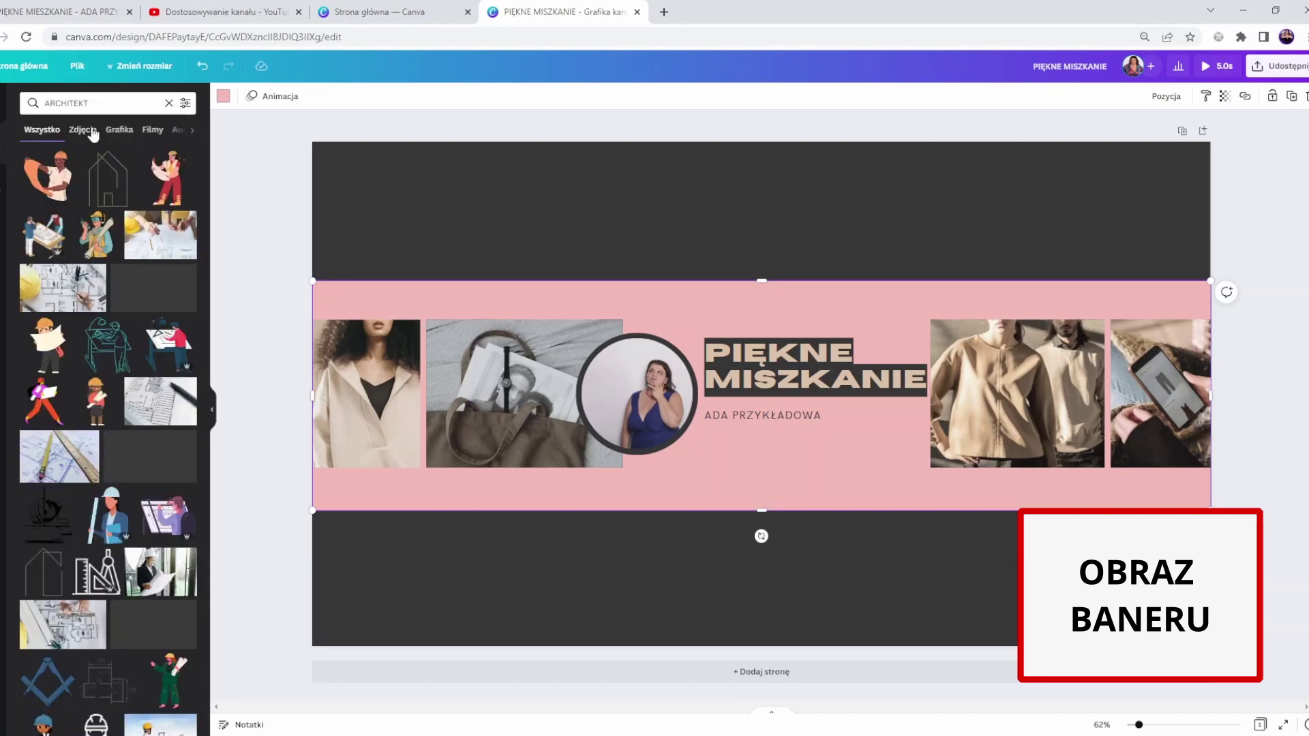
pyautogui.click(93, 134)
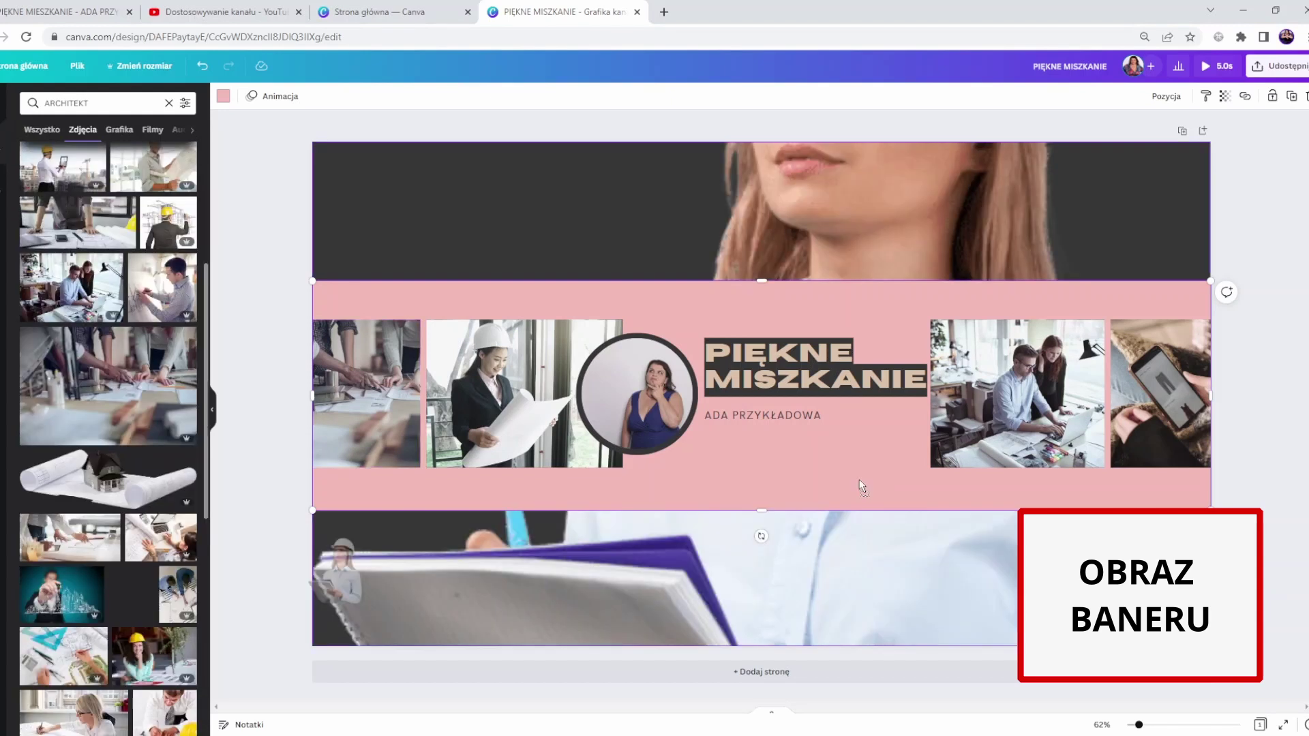
pyautogui.moveTo(859, 480); pyautogui.dragTo(1143, 397)
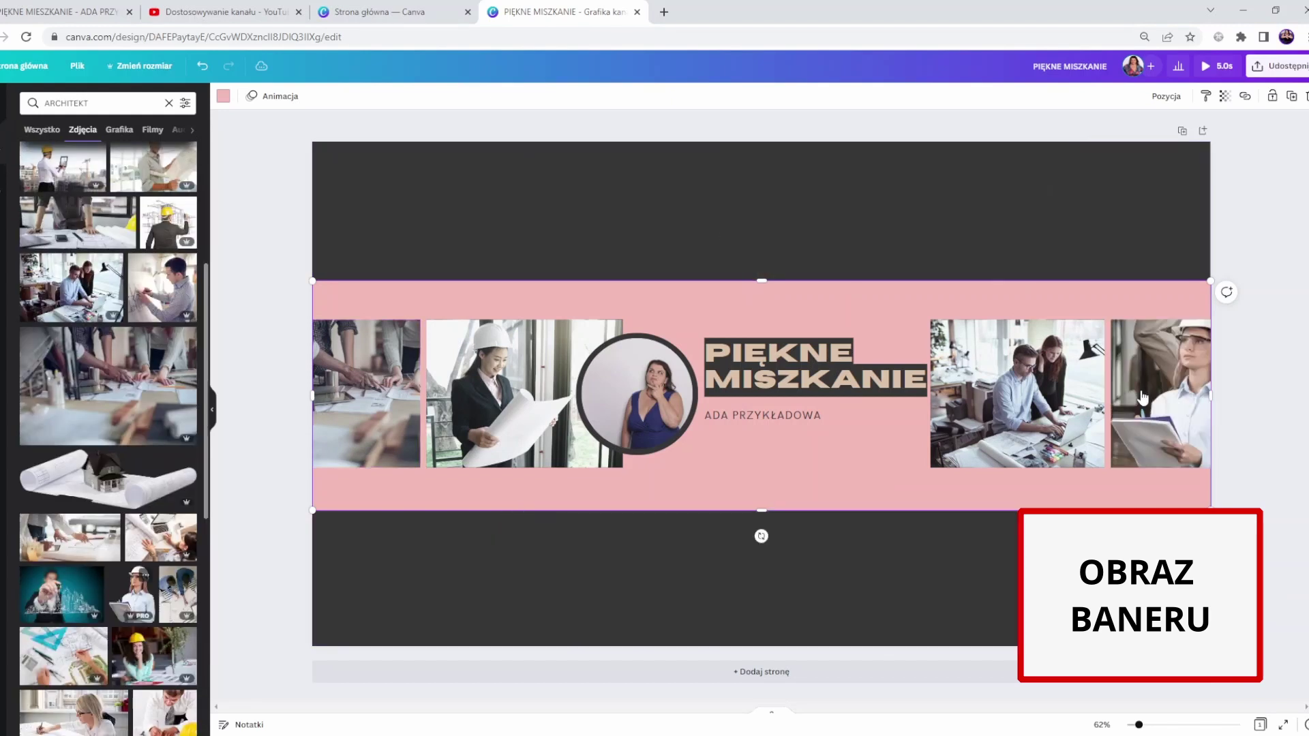
pyautogui.click(1239, 467)
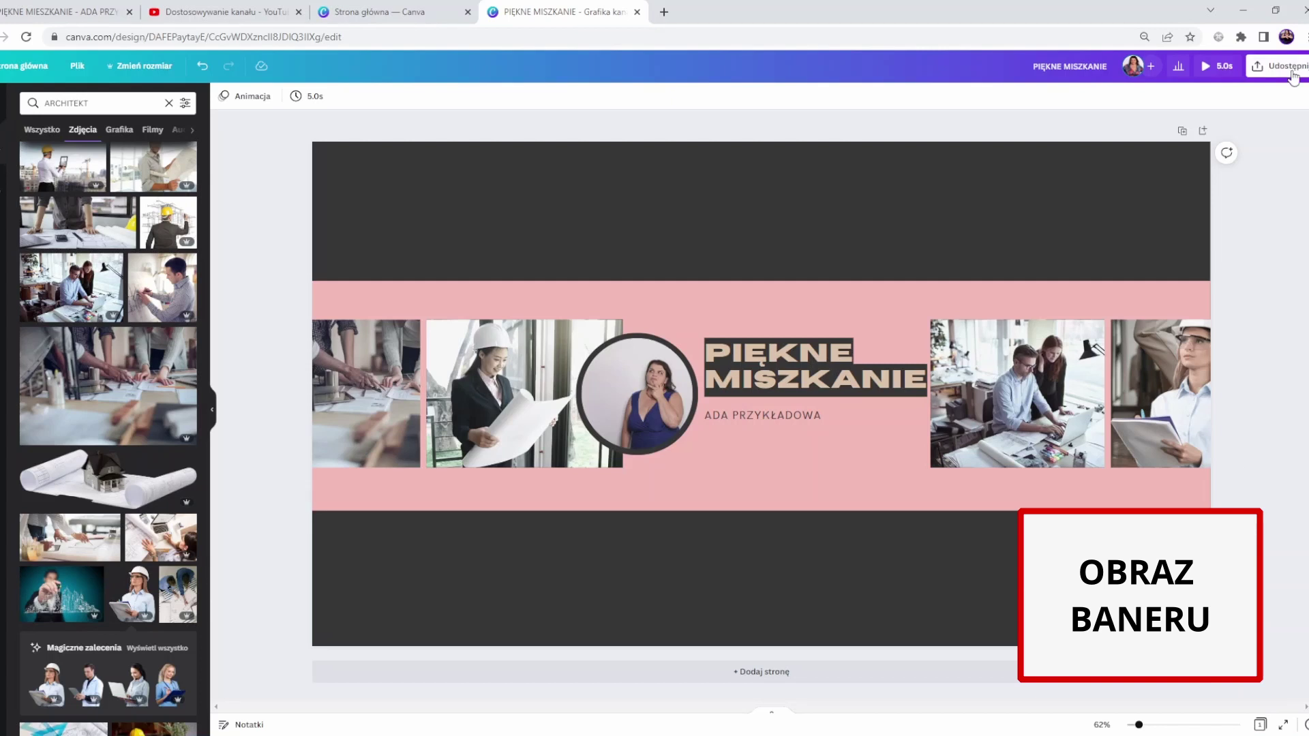
# - Download the banner as a PNG file instead of GIF
pyautogui.click(1293, 74)
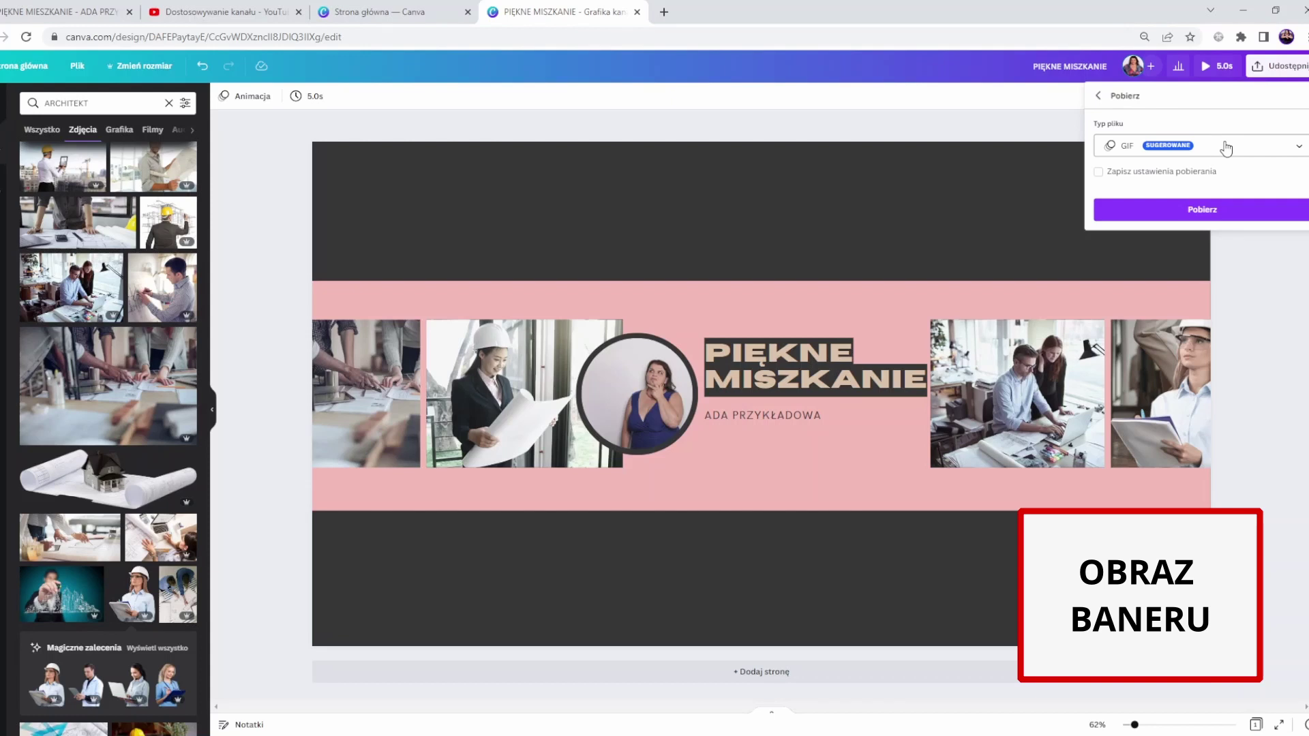
pyautogui.click(1226, 149)
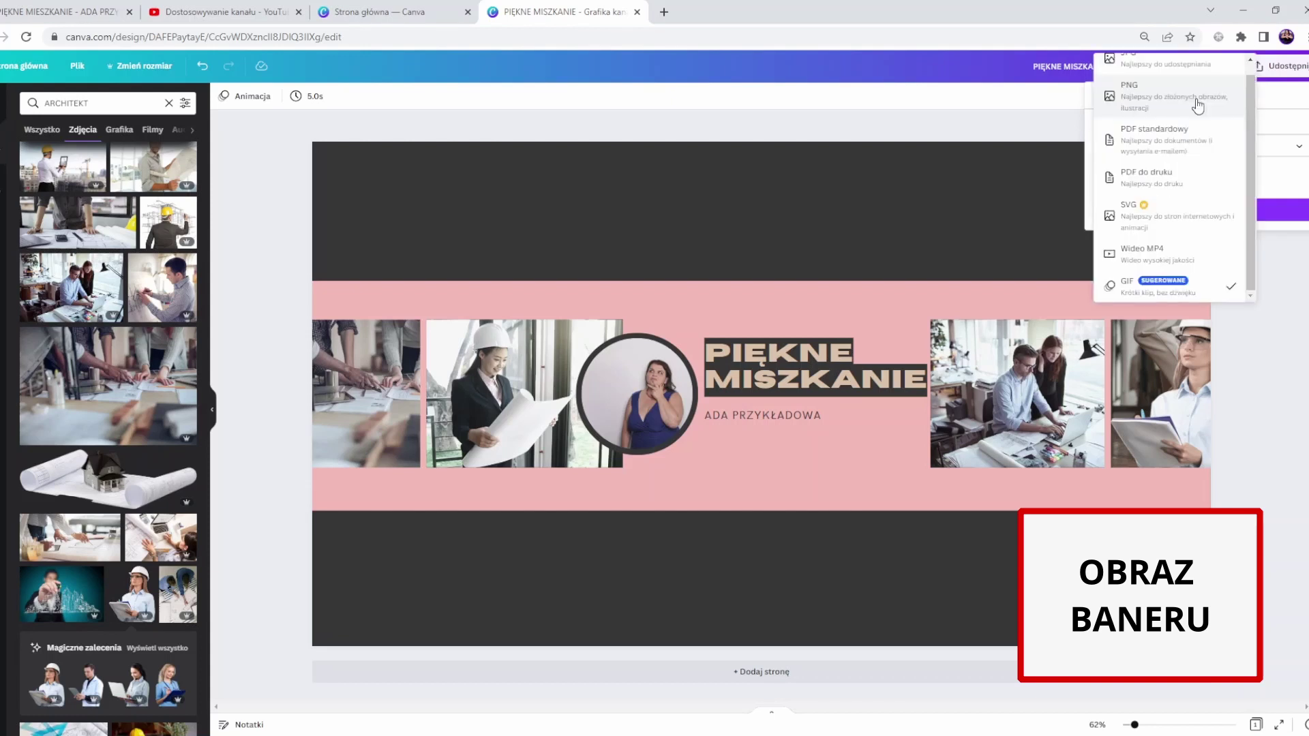
pyautogui.click(1198, 105)
pyautogui.click(1233, 348)
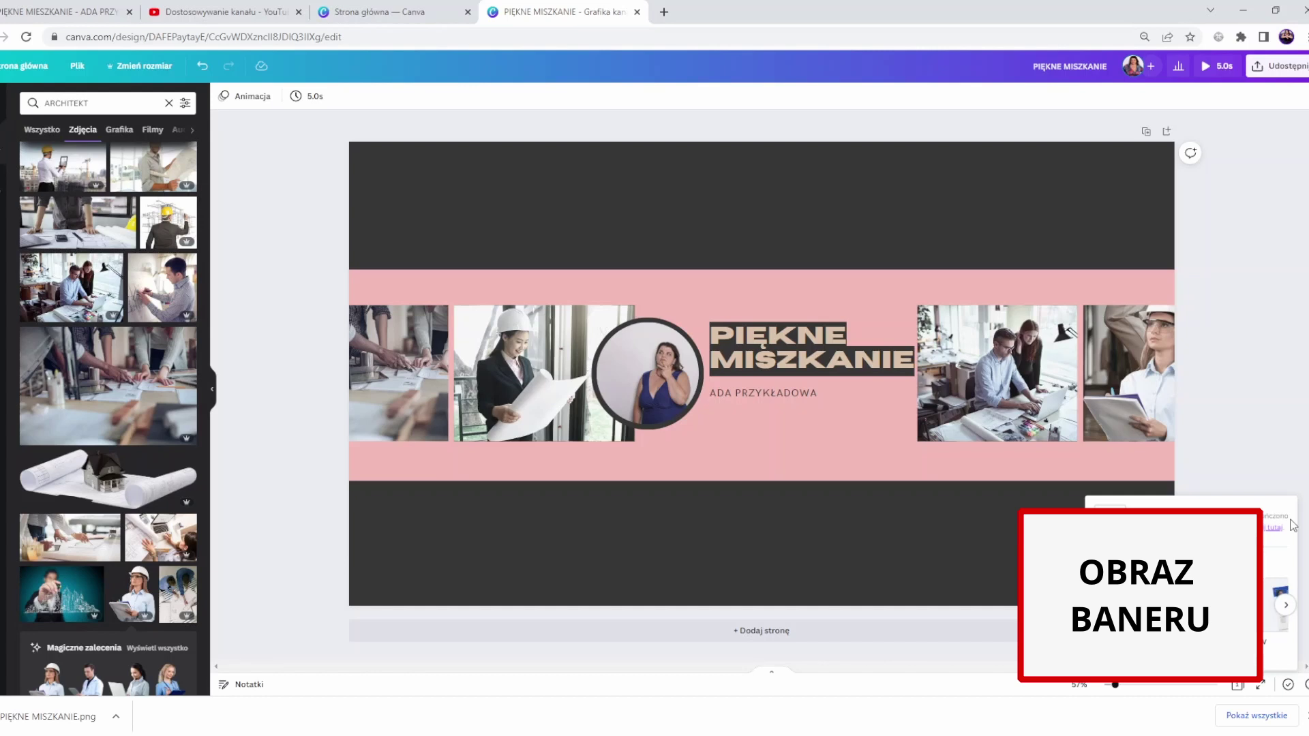
pyautogui.click(394, 436)
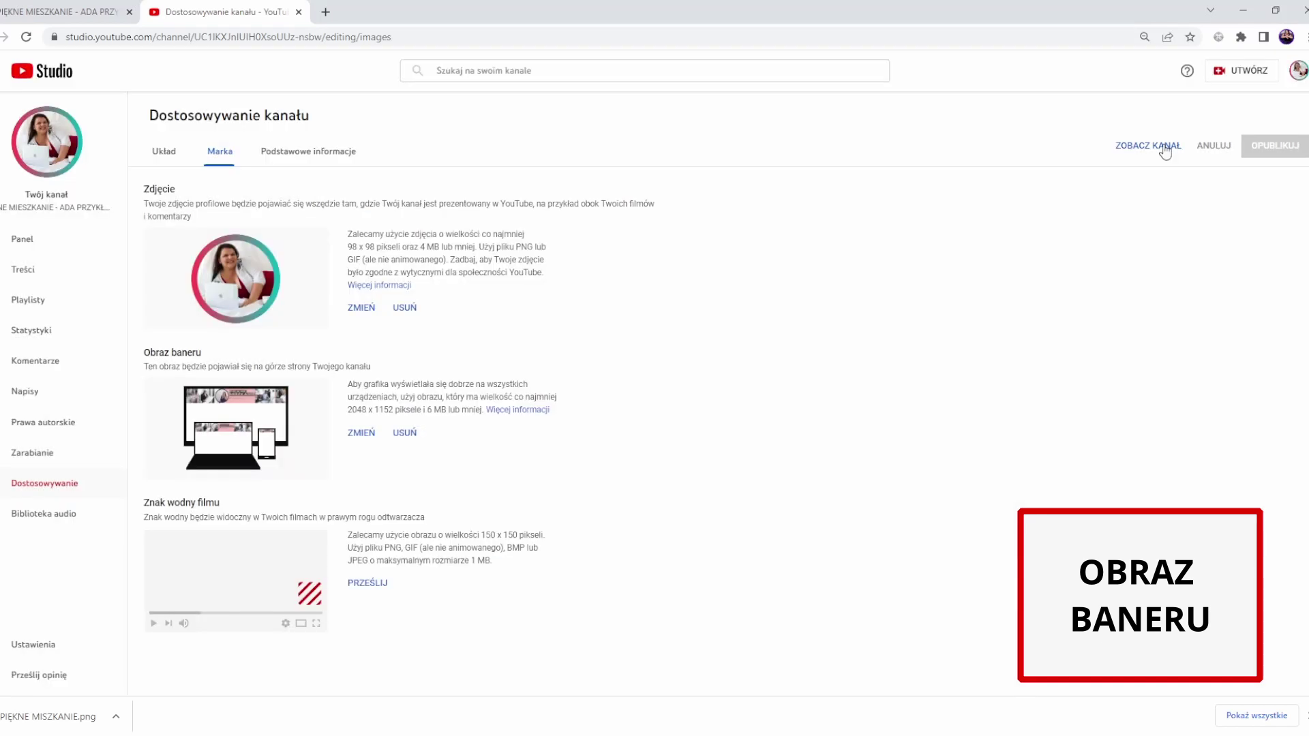
# - View the channel page to check the applied PIĘKNE MISZKANIE.png banner
pyautogui.click(1162, 147)
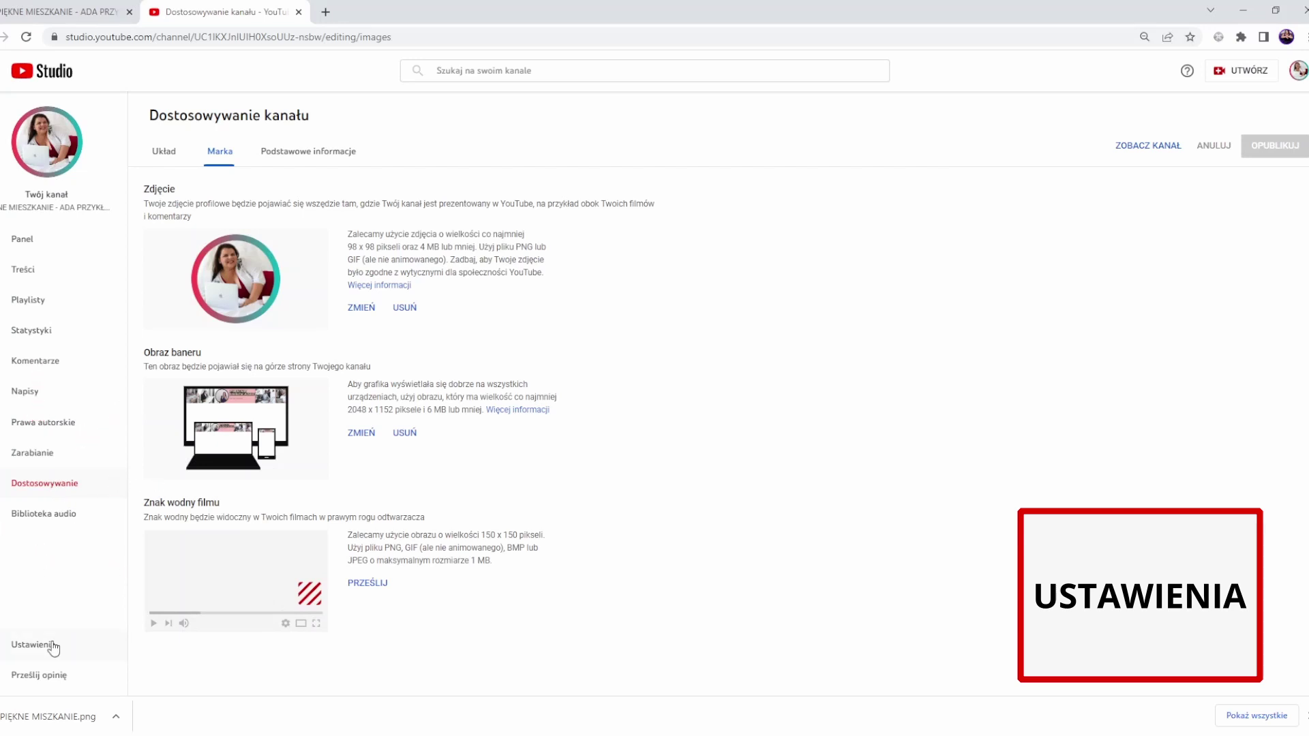
# - Open Ustawienia > Kanał showing the empty keywords field, then open YouTube in a new tab
pyautogui.click(53, 647)
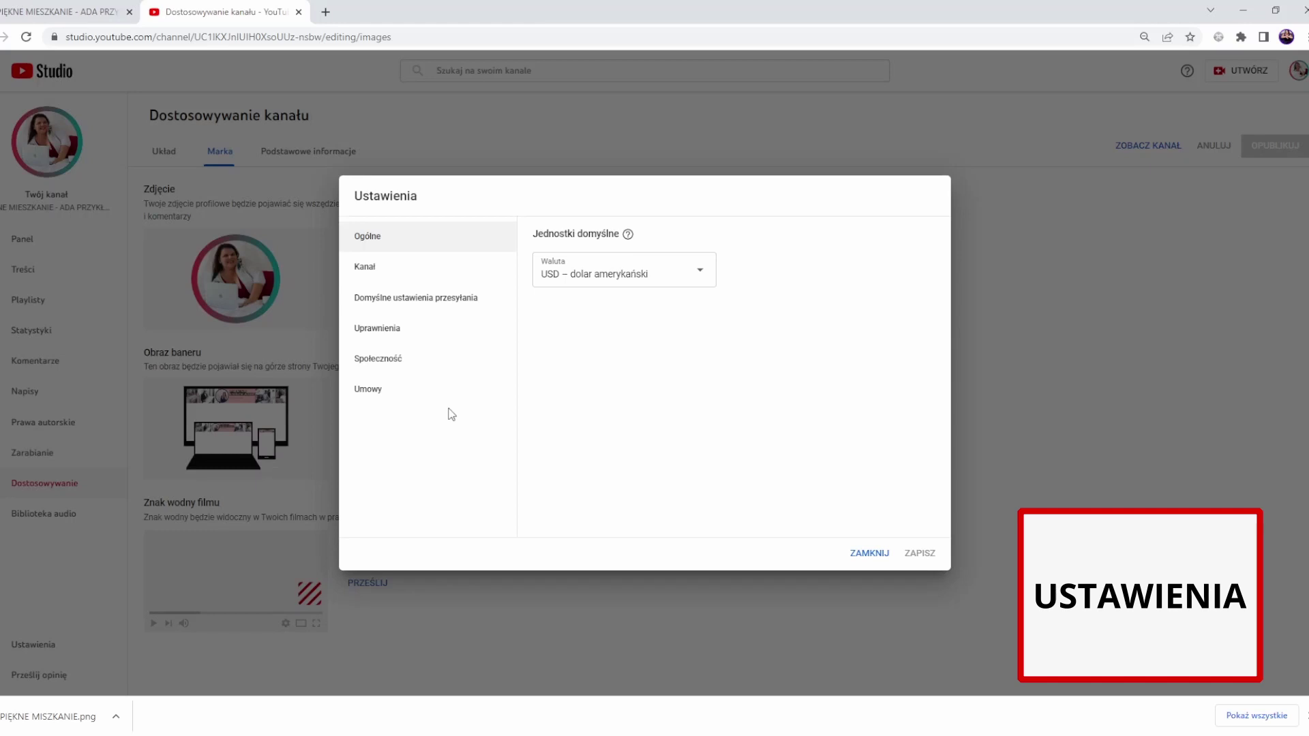
pyautogui.click(368, 267)
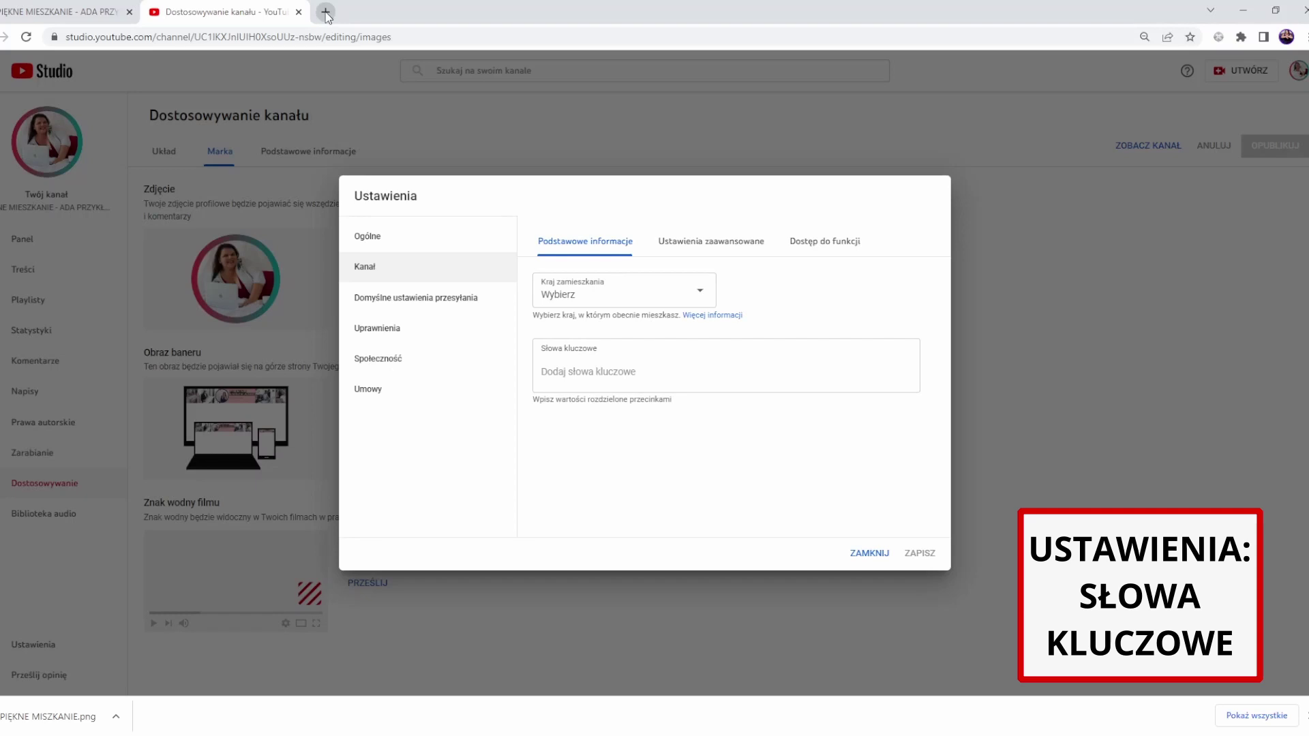
pyautogui.click(326, 12)
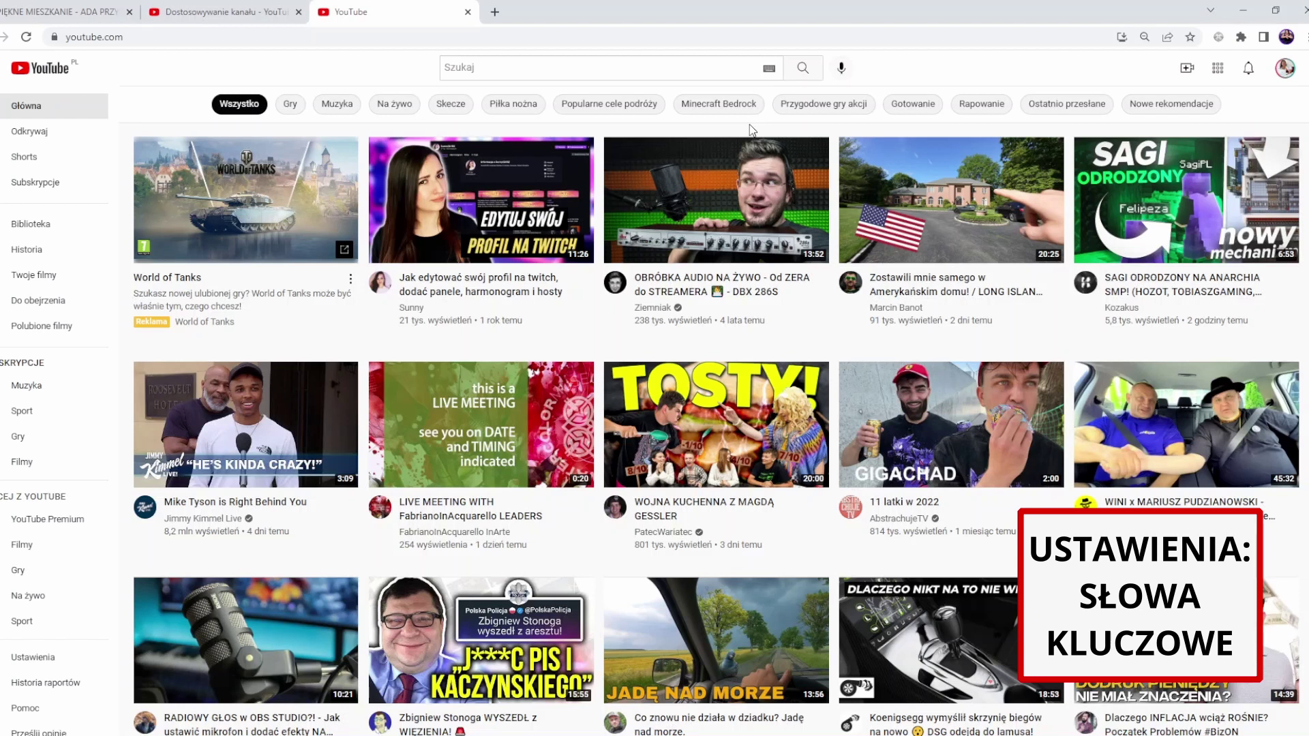
# - Search YouTube for 'jak projektowac' to gather architecture keyword suggestions
pyautogui.click(536, 68)
pyautogui.write('jak projektowac')
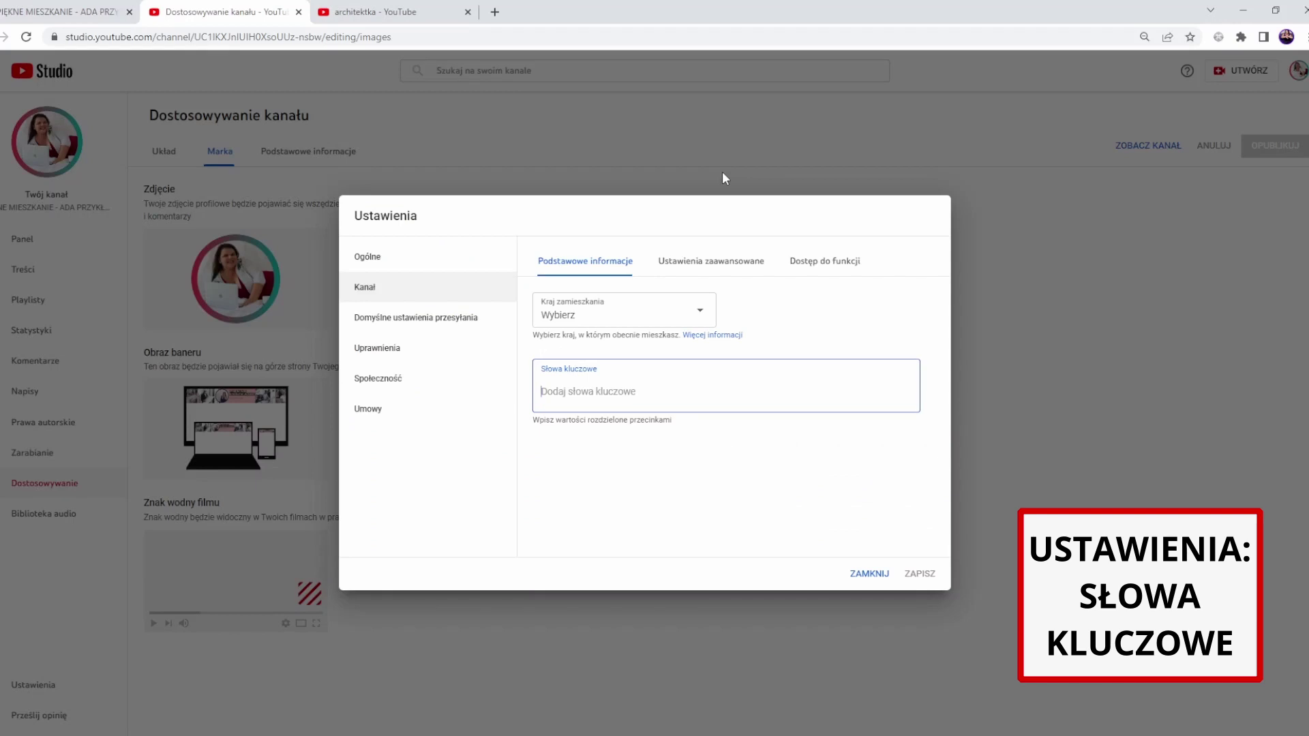
# - Enter channel keywords such as 'architekt' in Słowa kluczowe and save them
pyautogui.write('architekt')
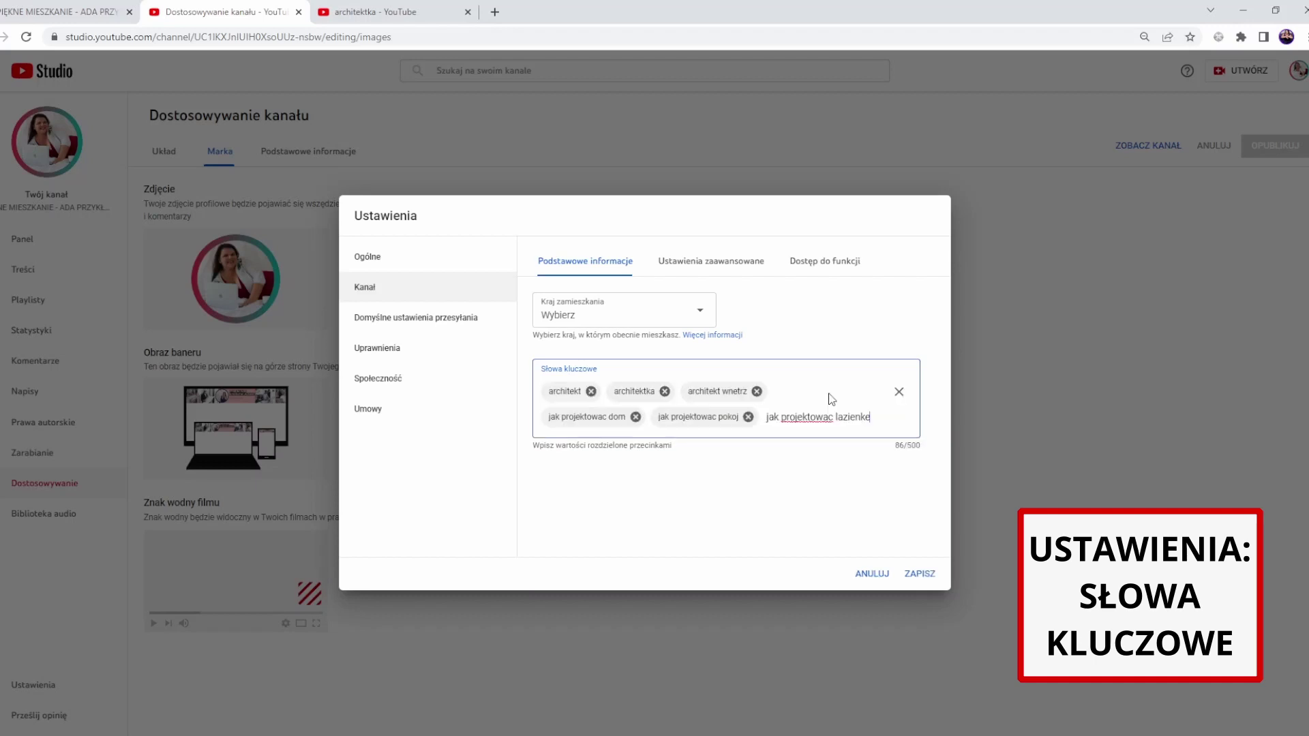
pyautogui.press('Return')
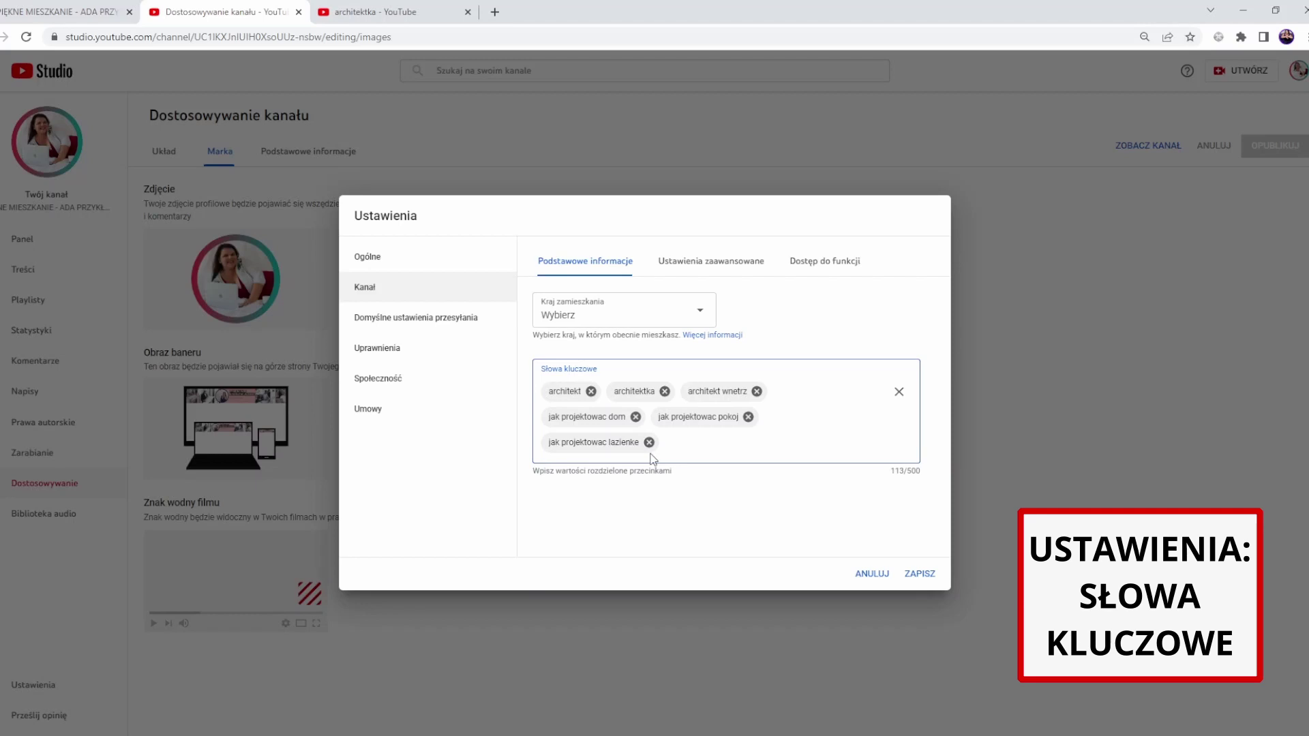
pyautogui.click(921, 575)
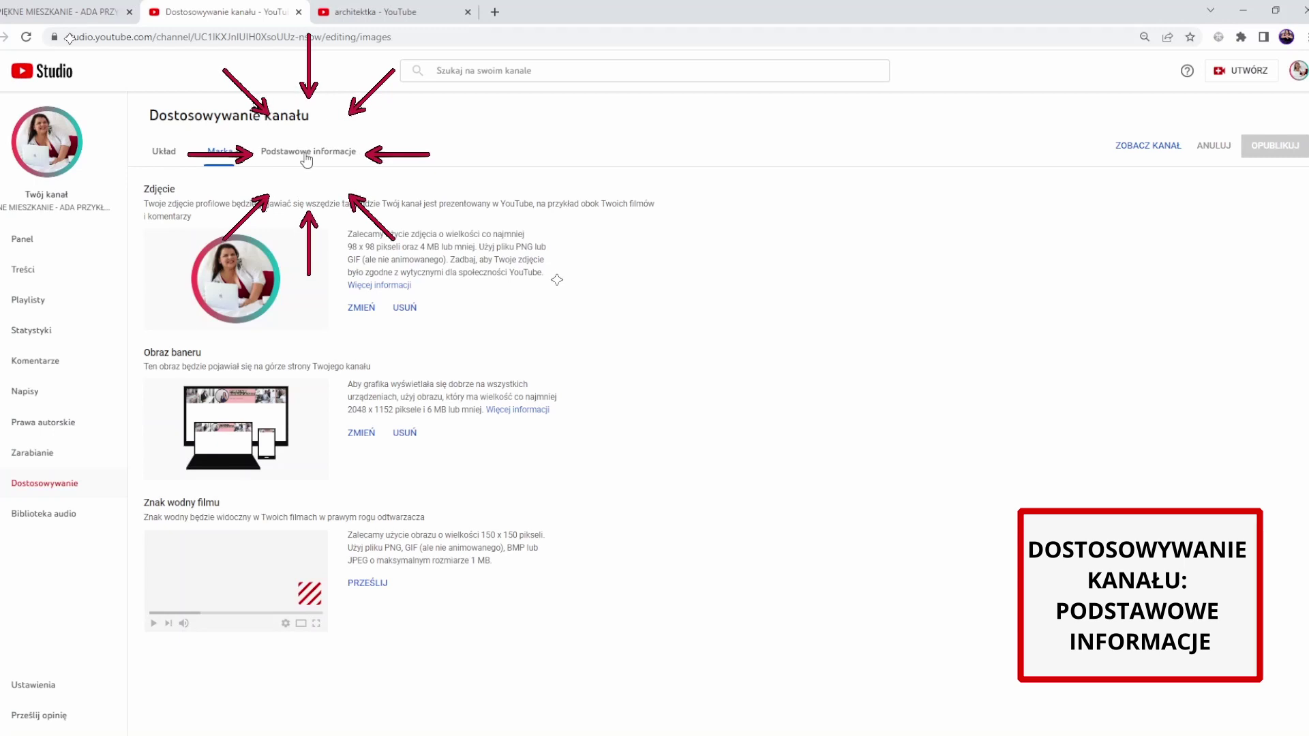
# - Paste the prepared three-line channel description into Opis under Podstawowe informacje
pyautogui.click(306, 155)
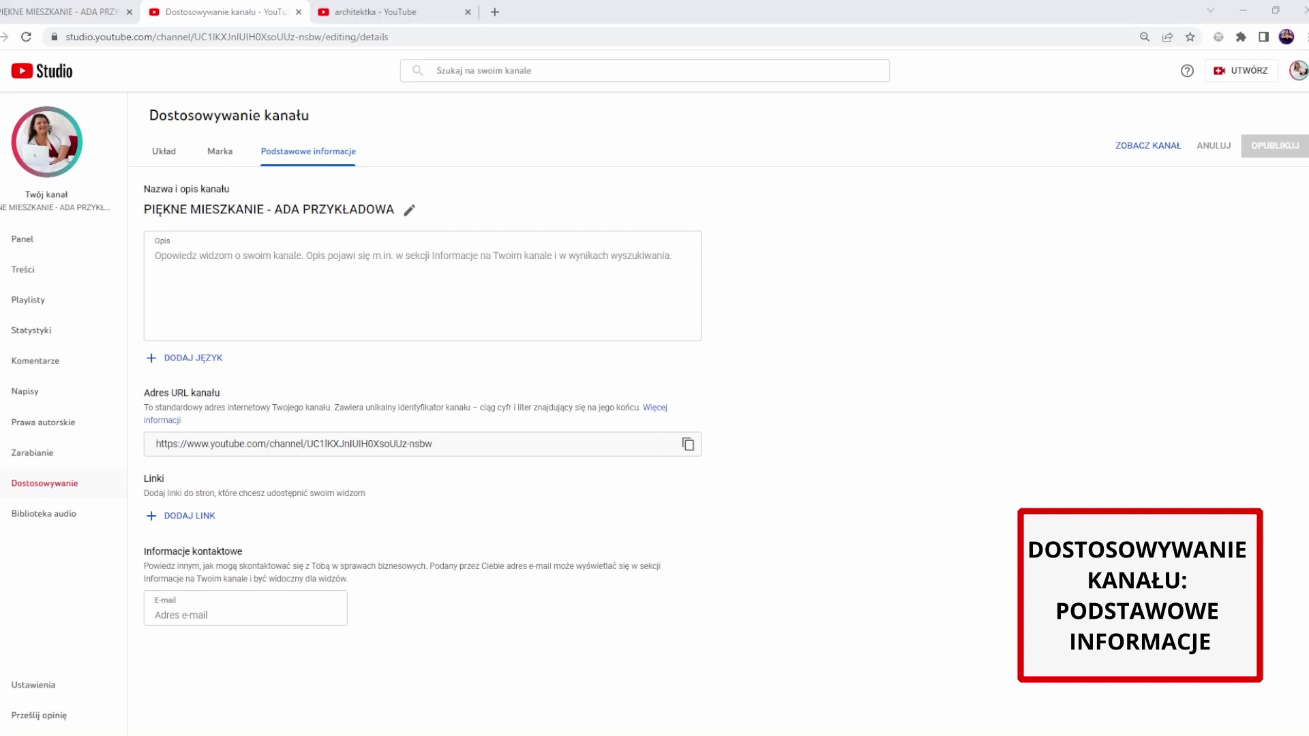
pyautogui.write('INFORMACJE O TOBIE / TWOJEJ FIRMIE / TWOJEJ MARCE CO OFERUJESZ JAKIE TRESCI ZNAJDĄ SIE NA KANALE')
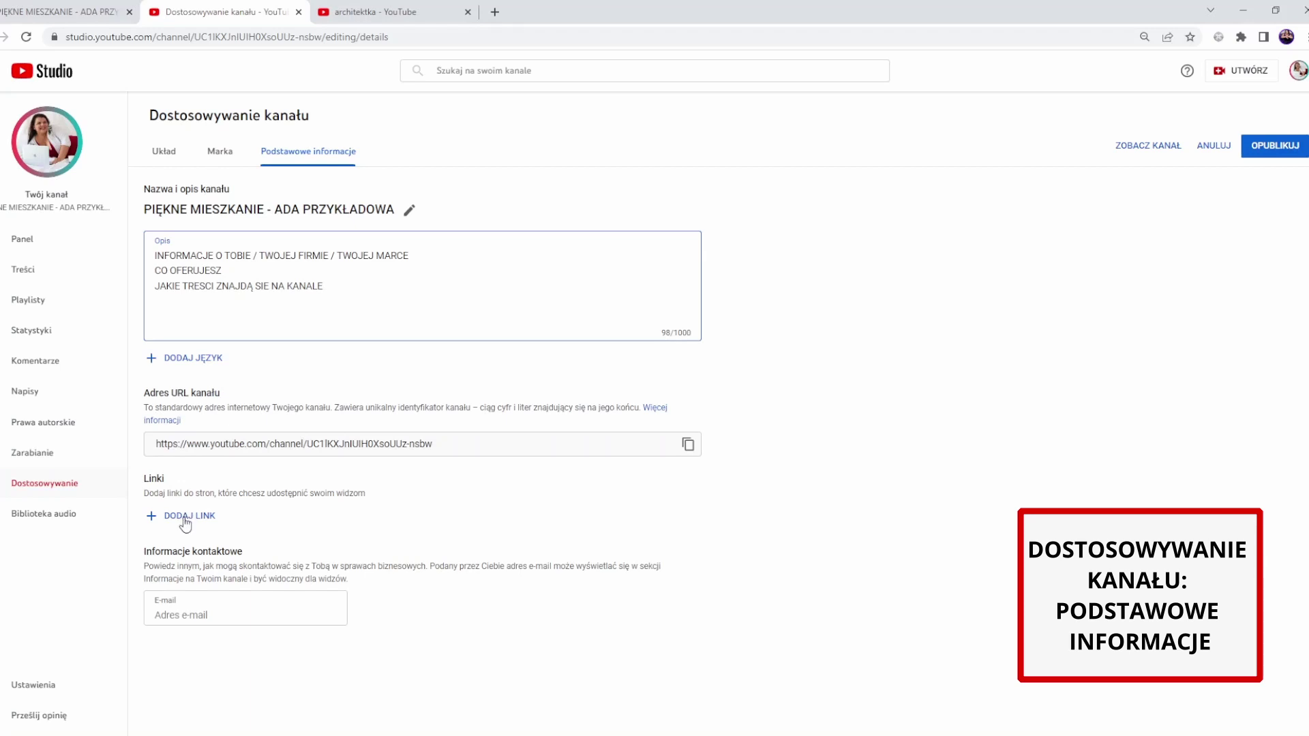
# - Add channel links titled Facebook, Instagram and WWW, each with its URL
pyautogui.click(185, 517)
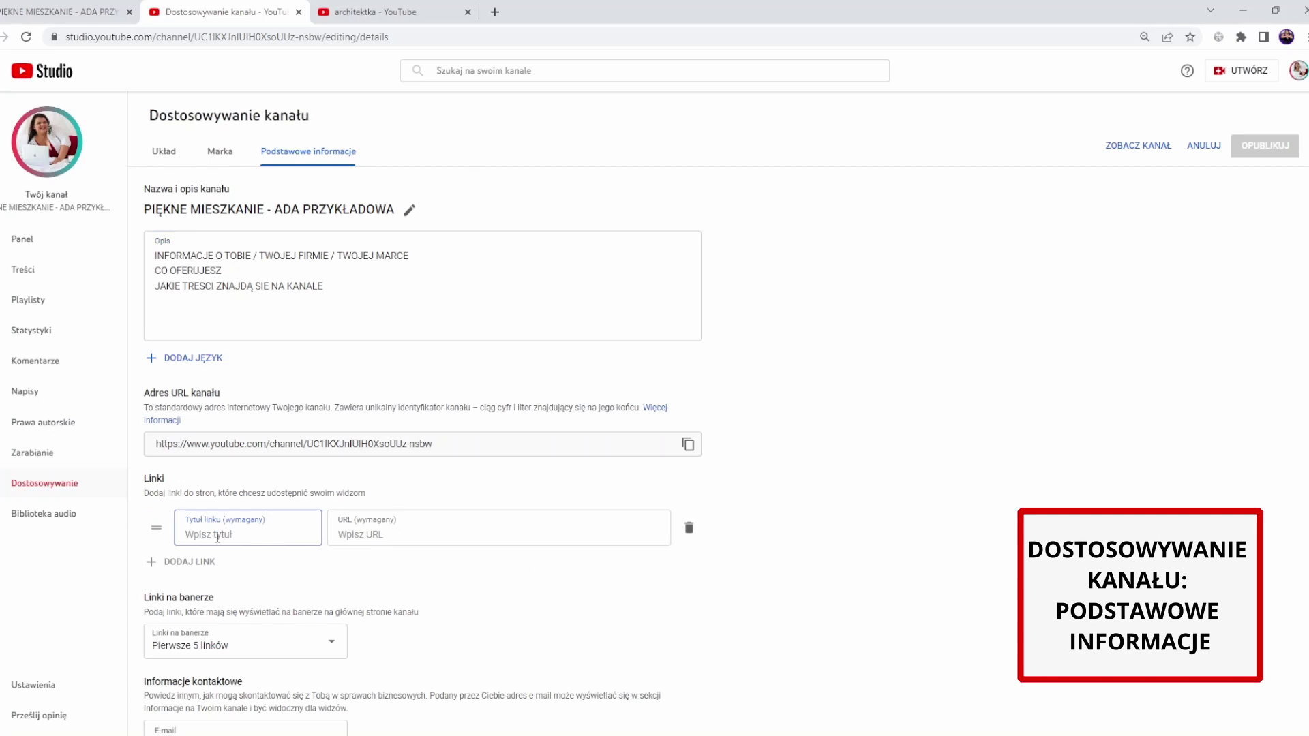
pyautogui.write('Facebook')
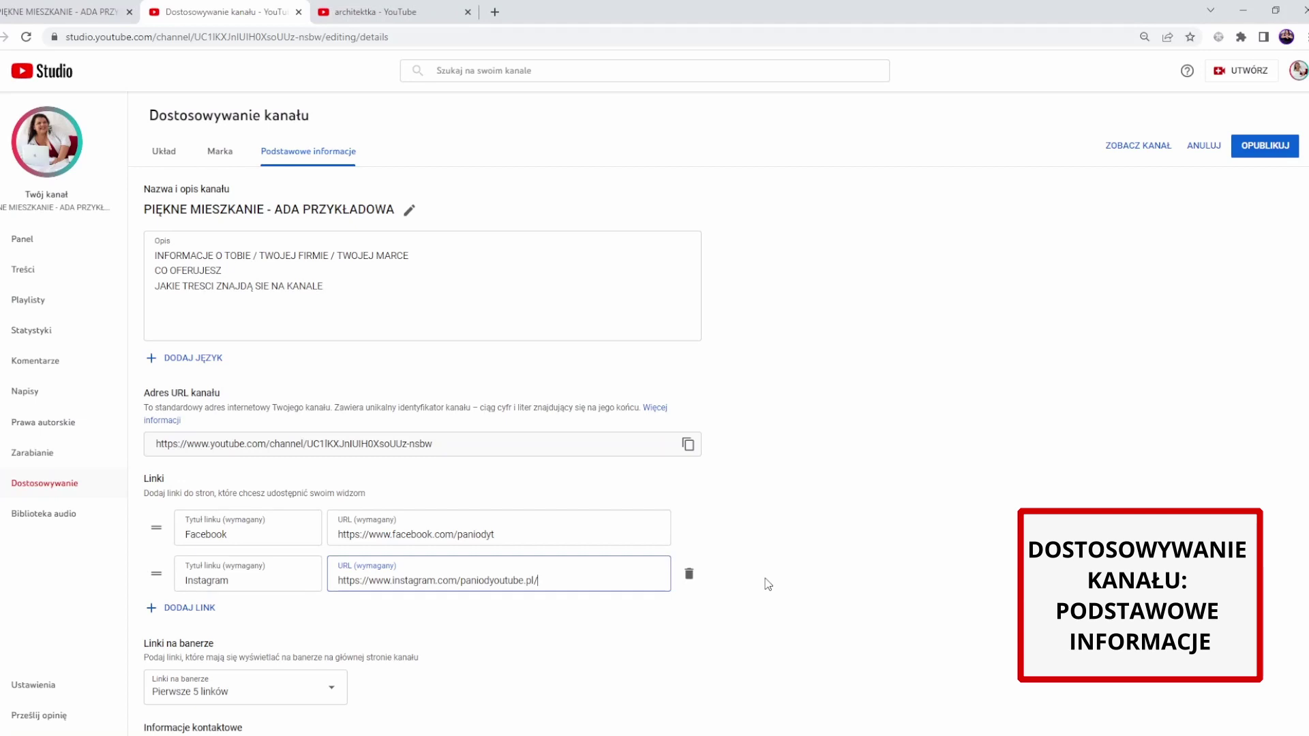
pyautogui.click(195, 607)
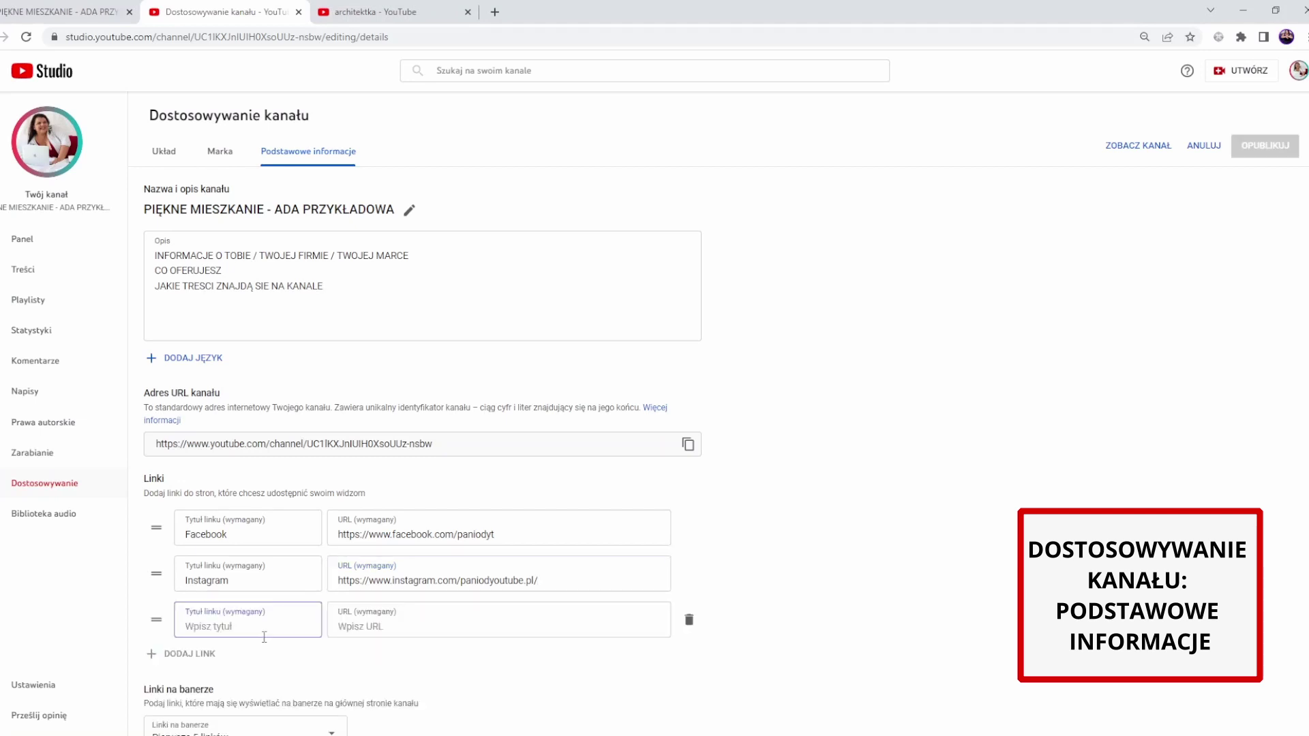
pyautogui.write('WWW')
pyautogui.press('Tab')
pyautogui.write('https://paniodyoutube.pl')
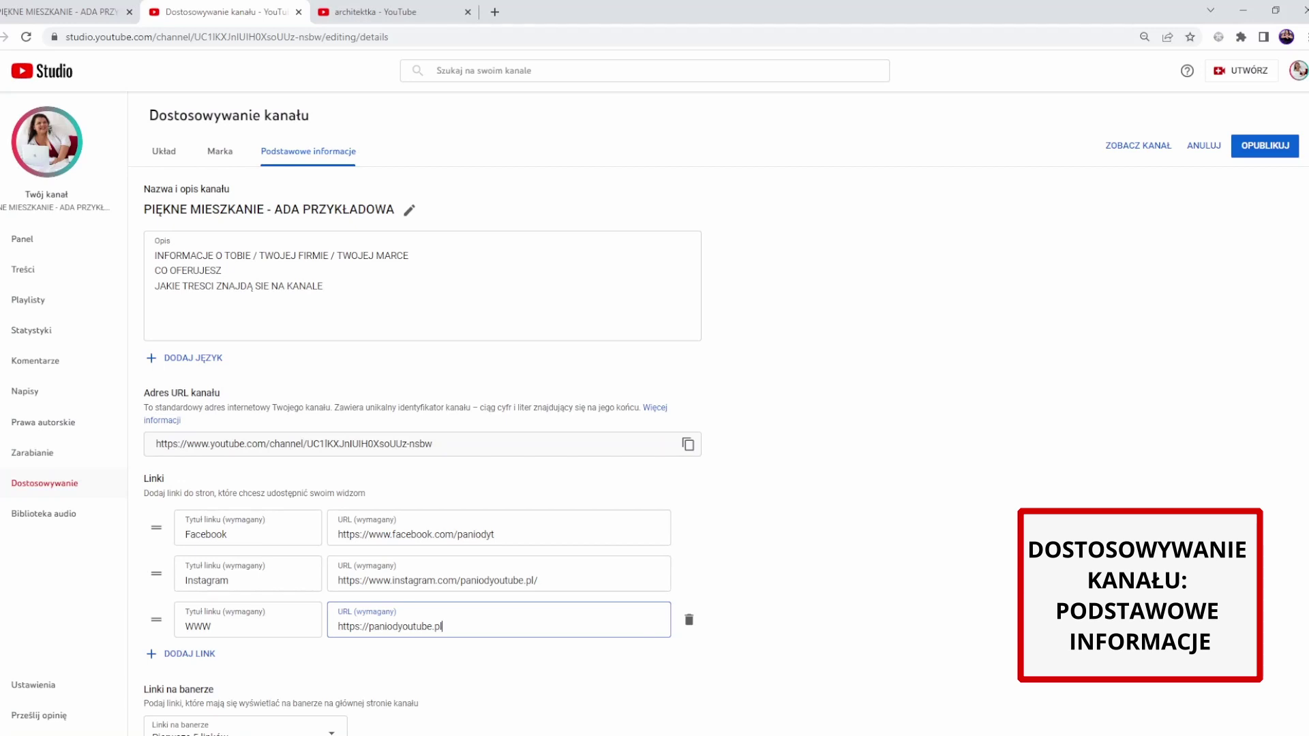
pyautogui.scroll(-2, 726, 638)
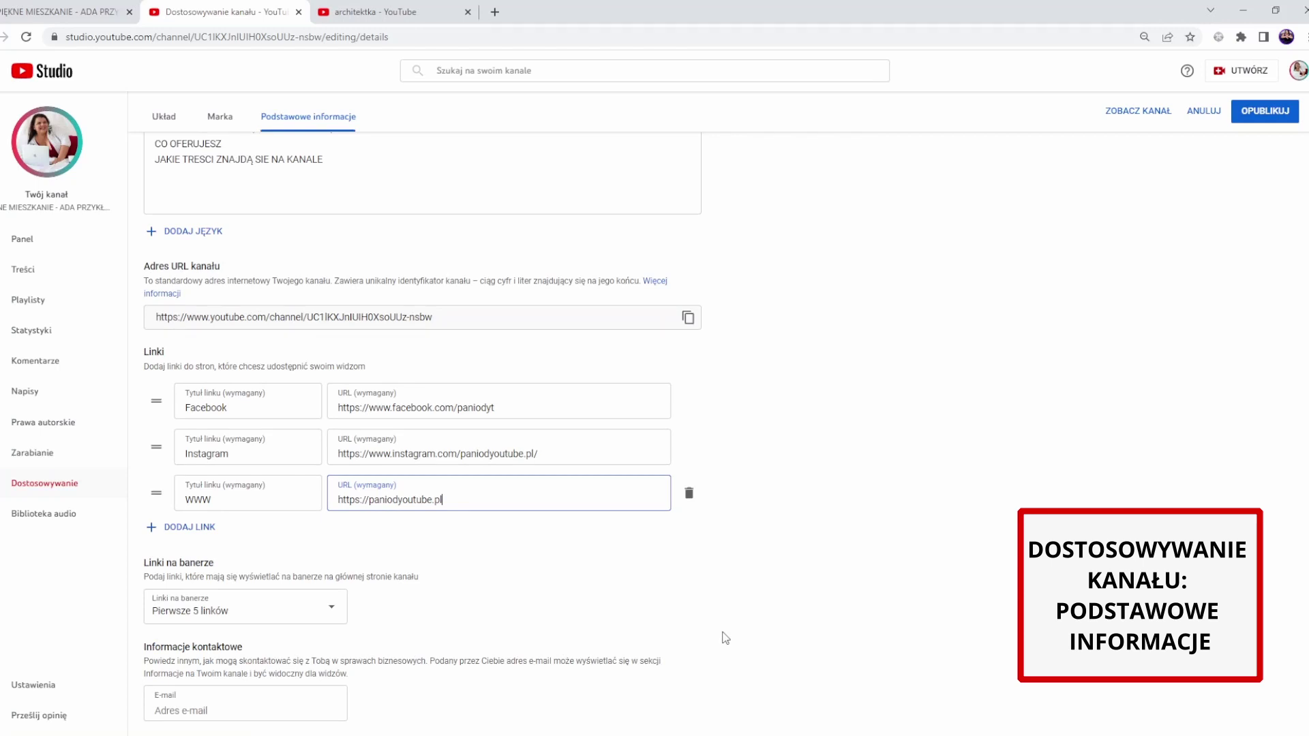
# - Type the channel's business contact e-mail address into the E-mail field
pyautogui.click(181, 714)
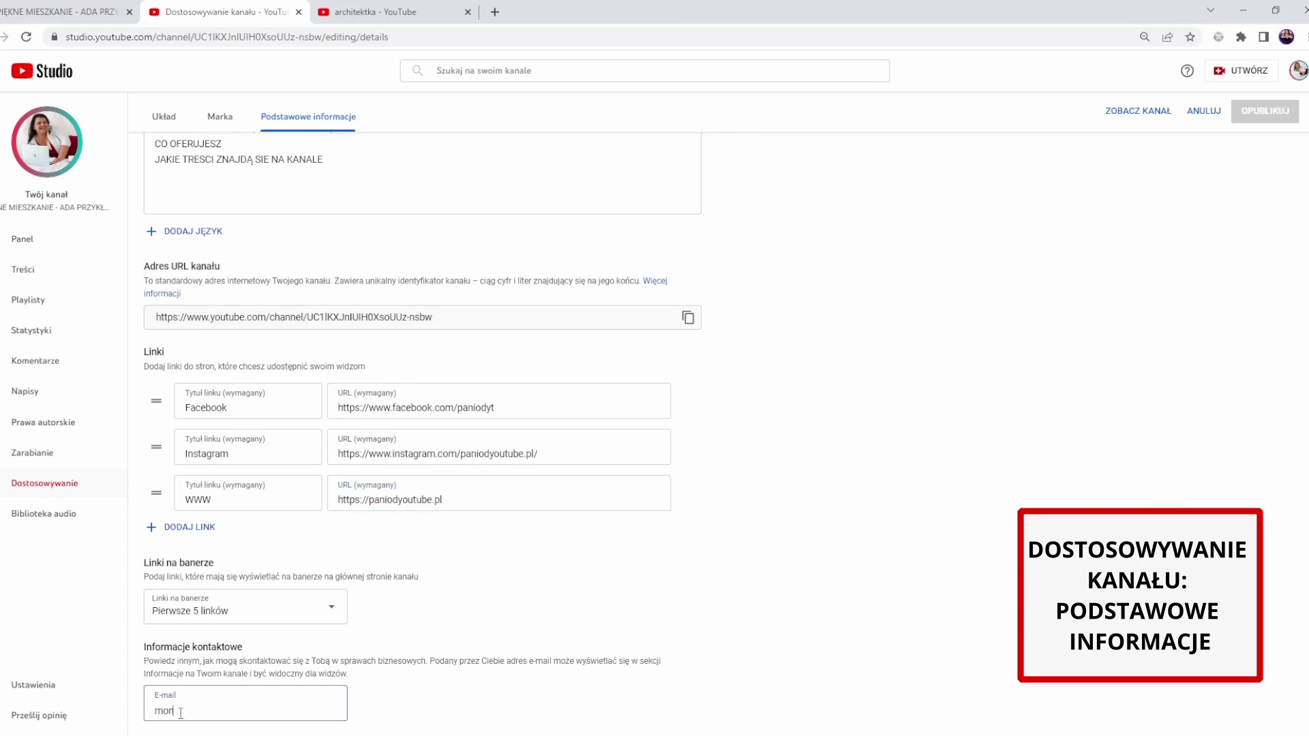
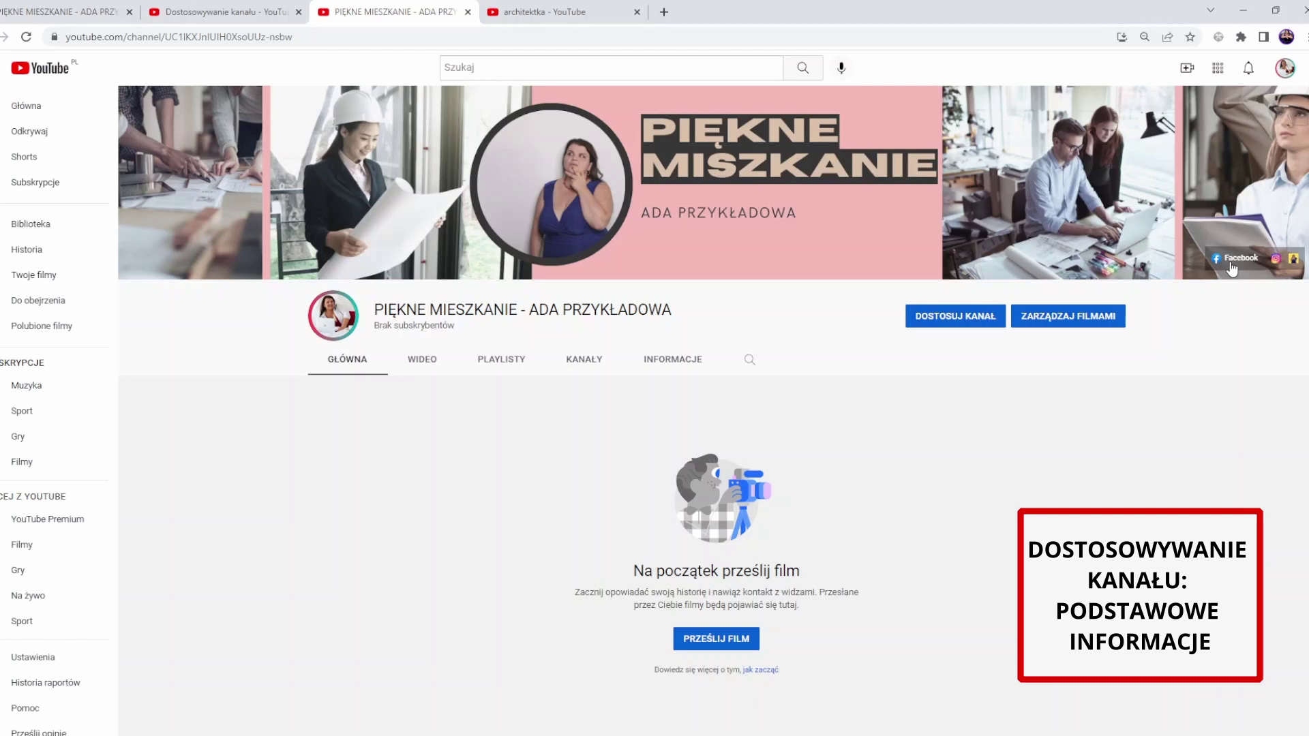
# - Test the Facebook link on the channel banner, then close the opened website tab
pyautogui.click(1232, 269)
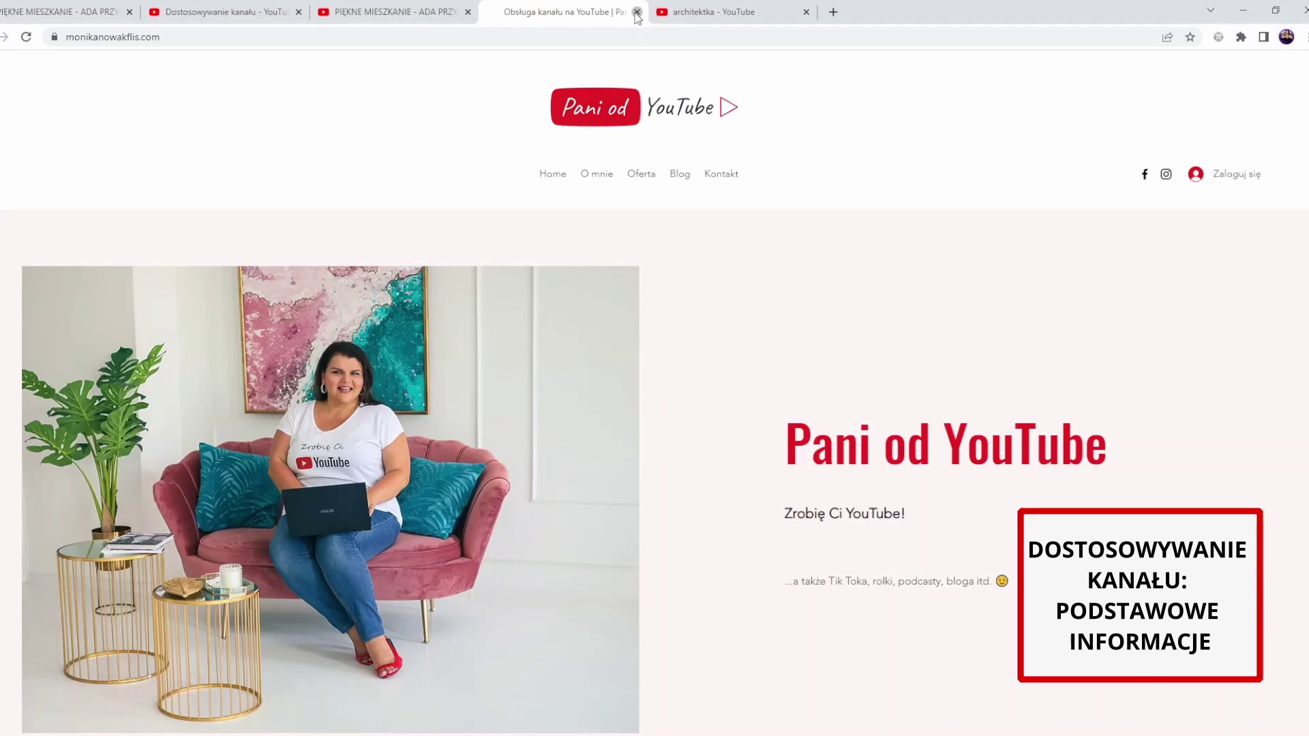
pyautogui.click(637, 12)
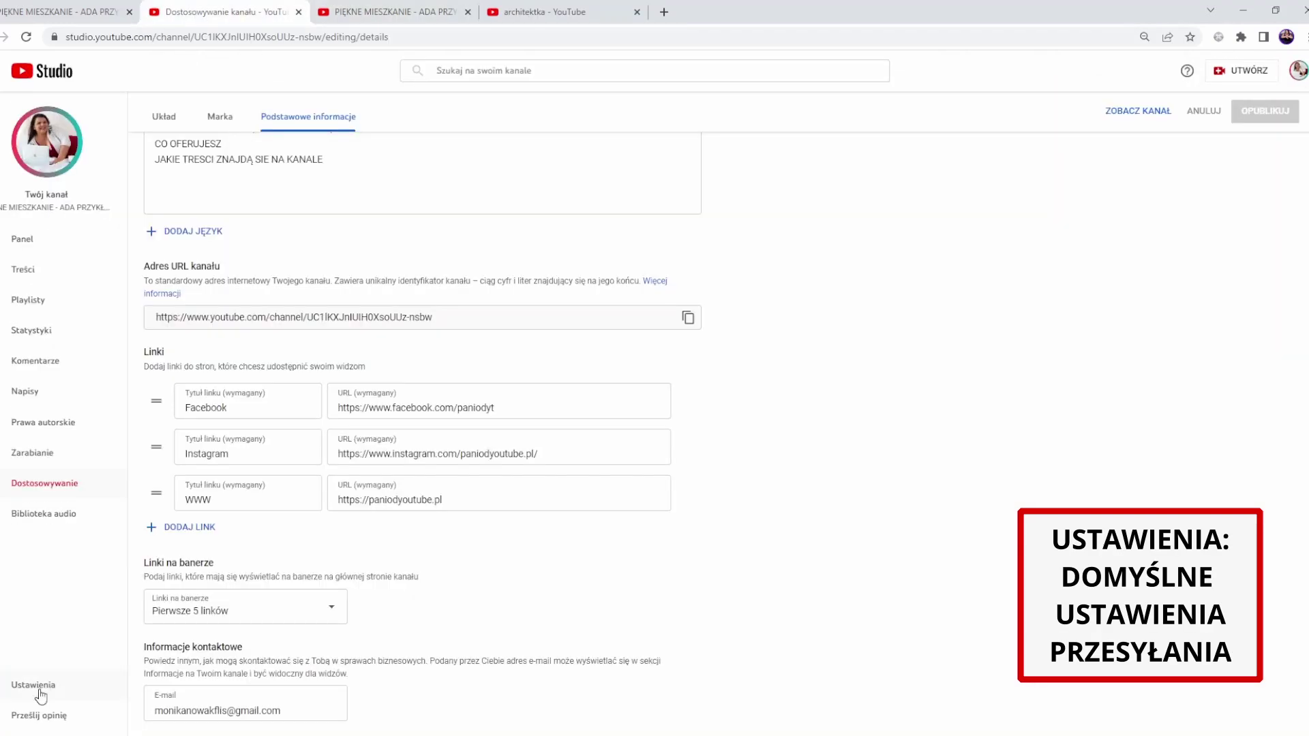
# - Make new uploads default to Prywatny visibility in Domyślne ustawienia przesyłania
pyautogui.click(39, 687)
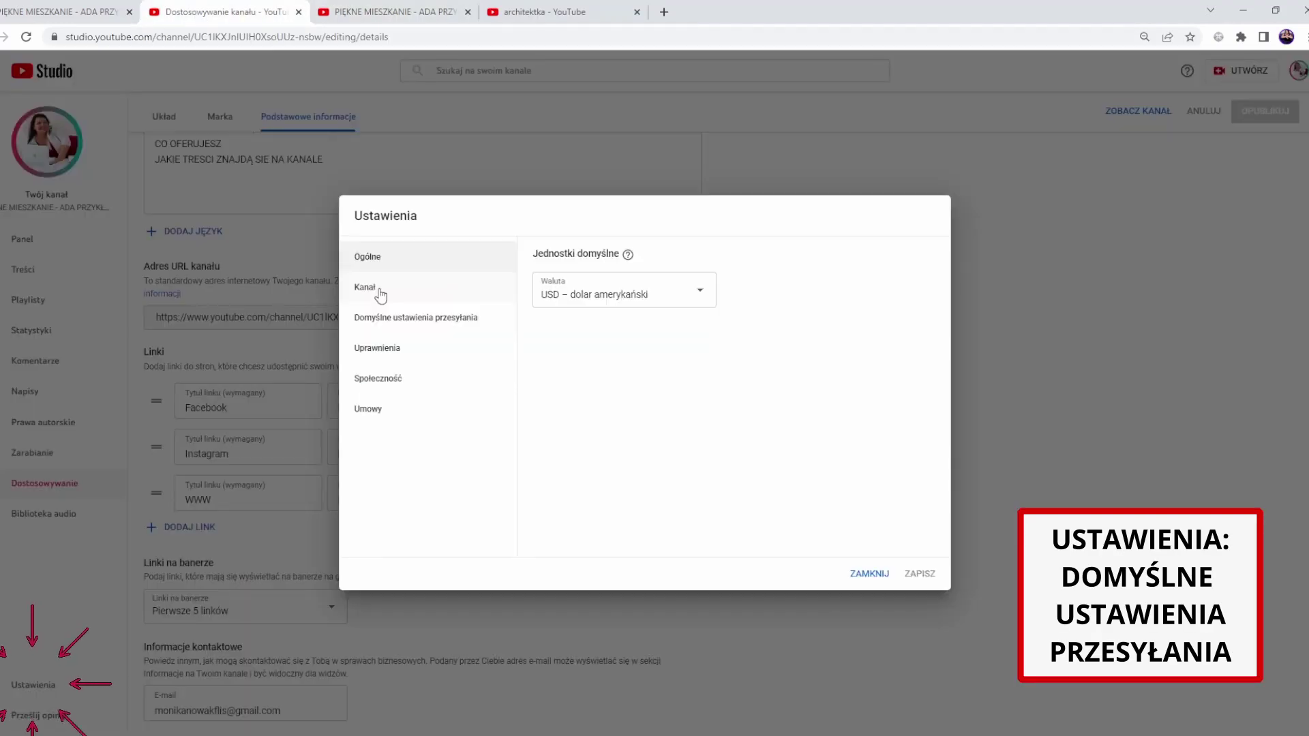
pyautogui.click(409, 318)
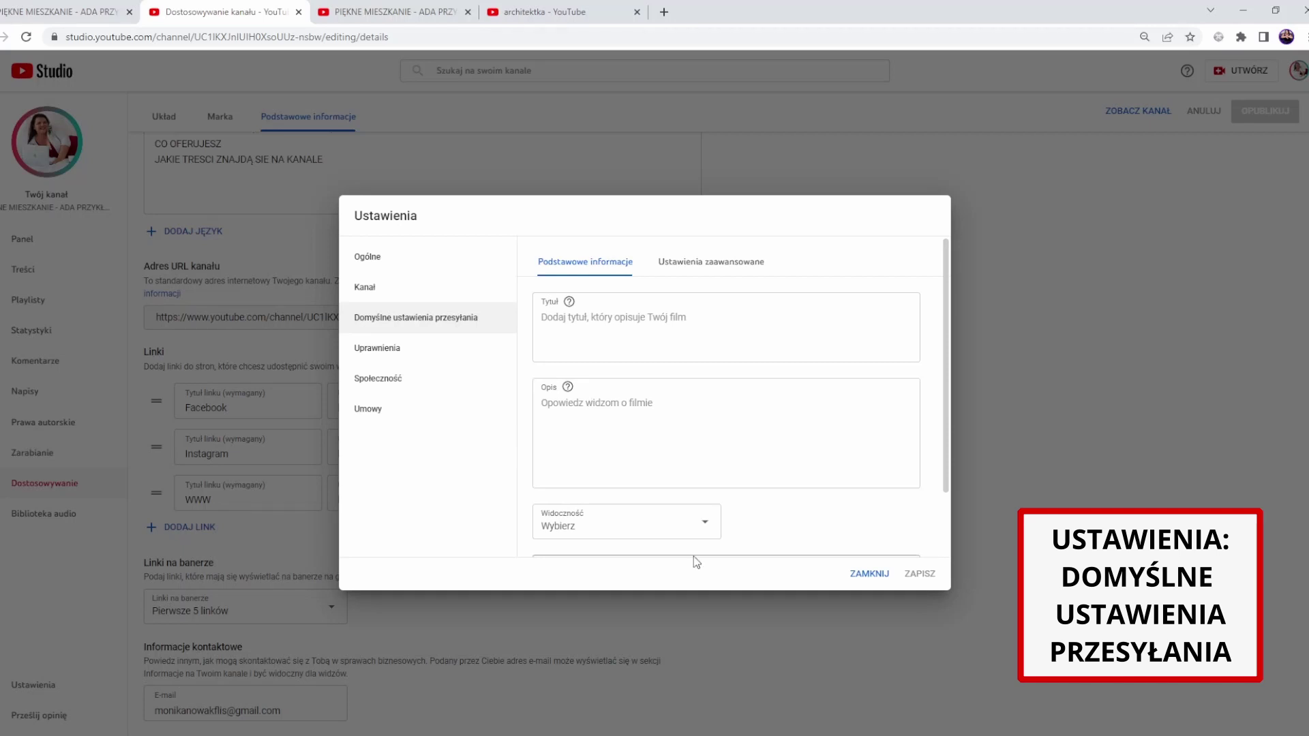
pyautogui.click(711, 529)
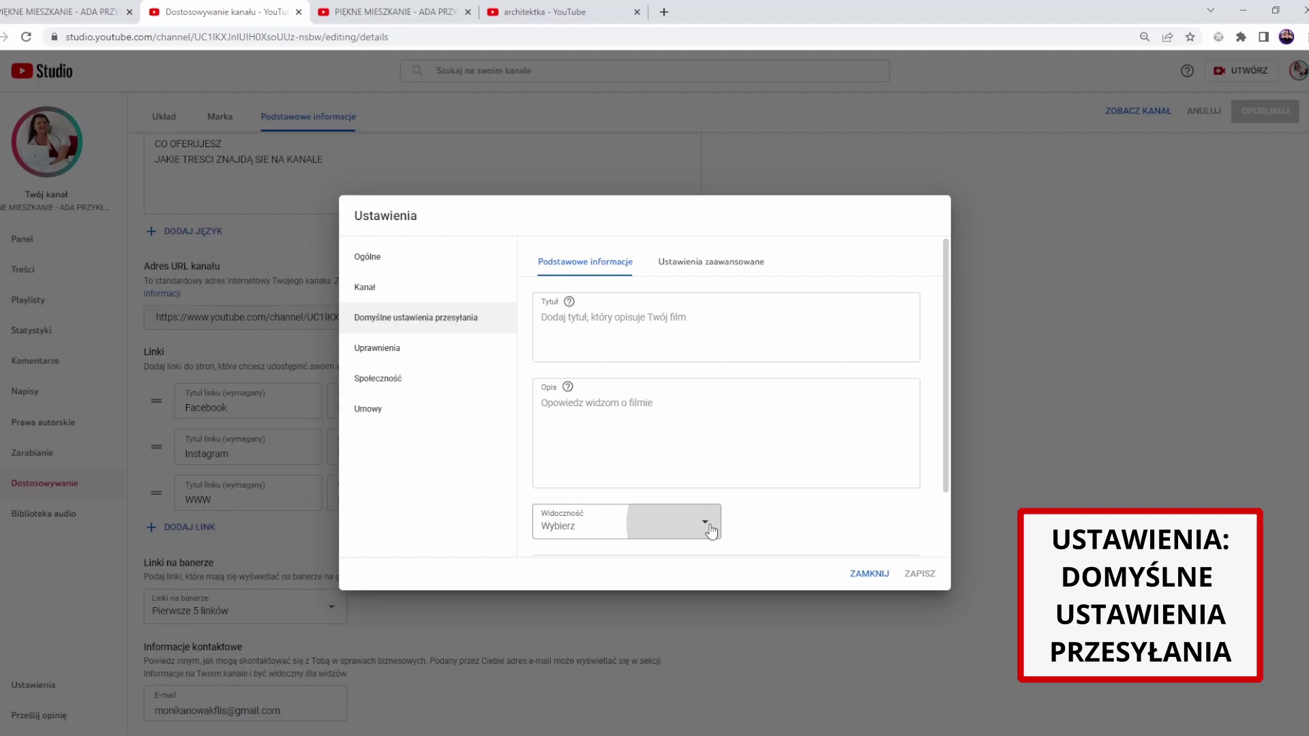
pyautogui.click(671, 546)
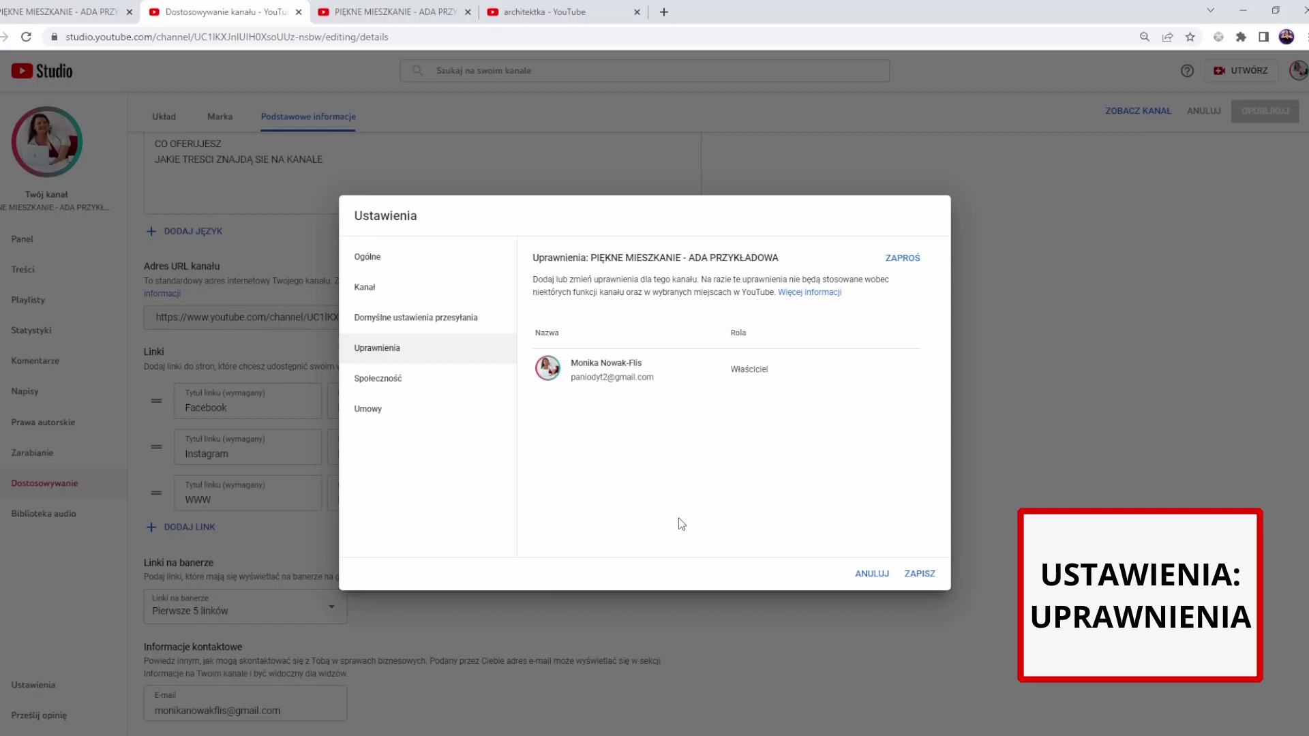
# - Review the channel invite form and Społeczność filters, then save and close Ustawienia
pyautogui.click(903, 258)
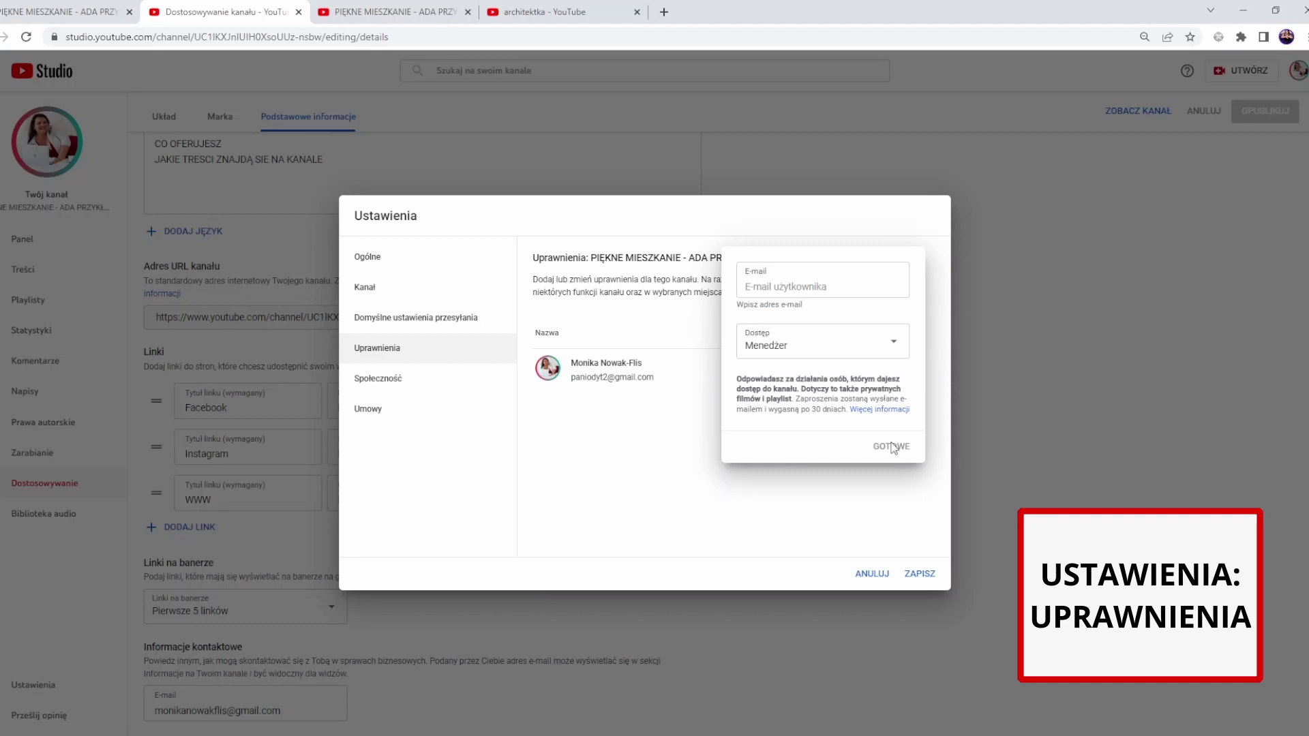
pyautogui.click(378, 379)
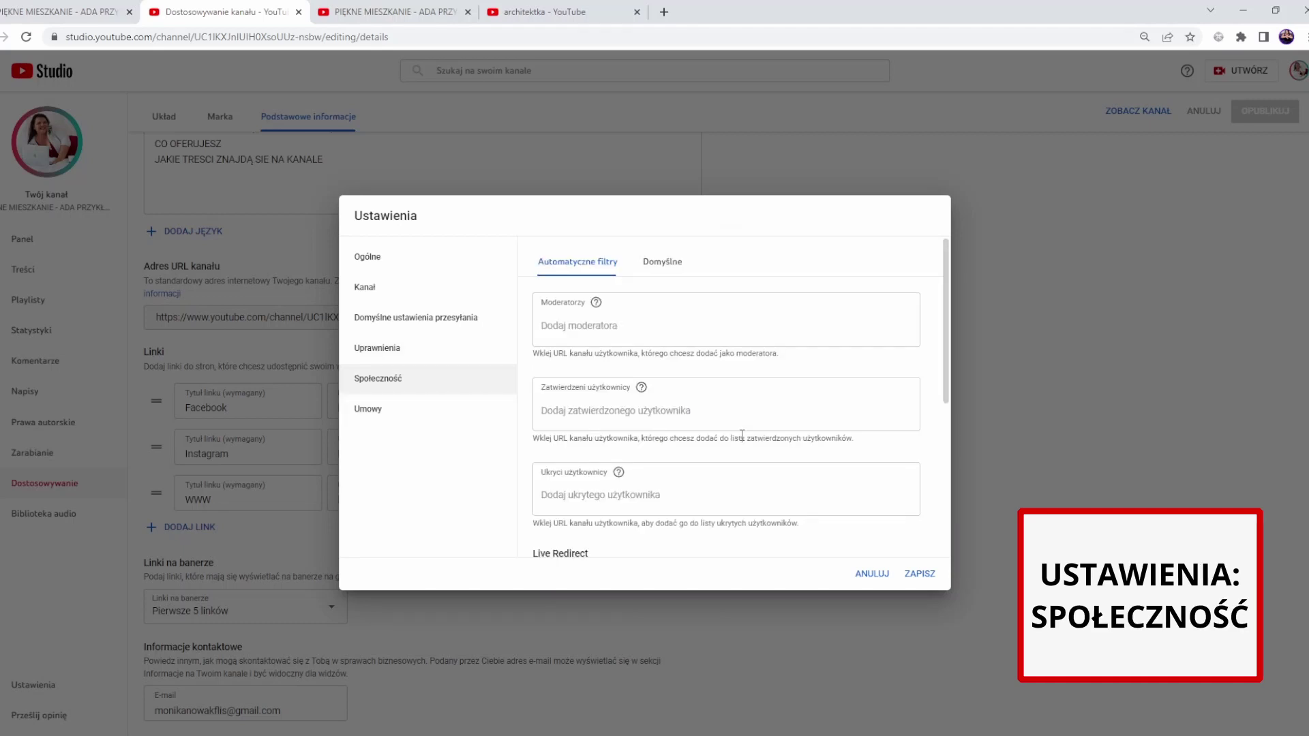
pyautogui.scroll(-2, 742, 435)
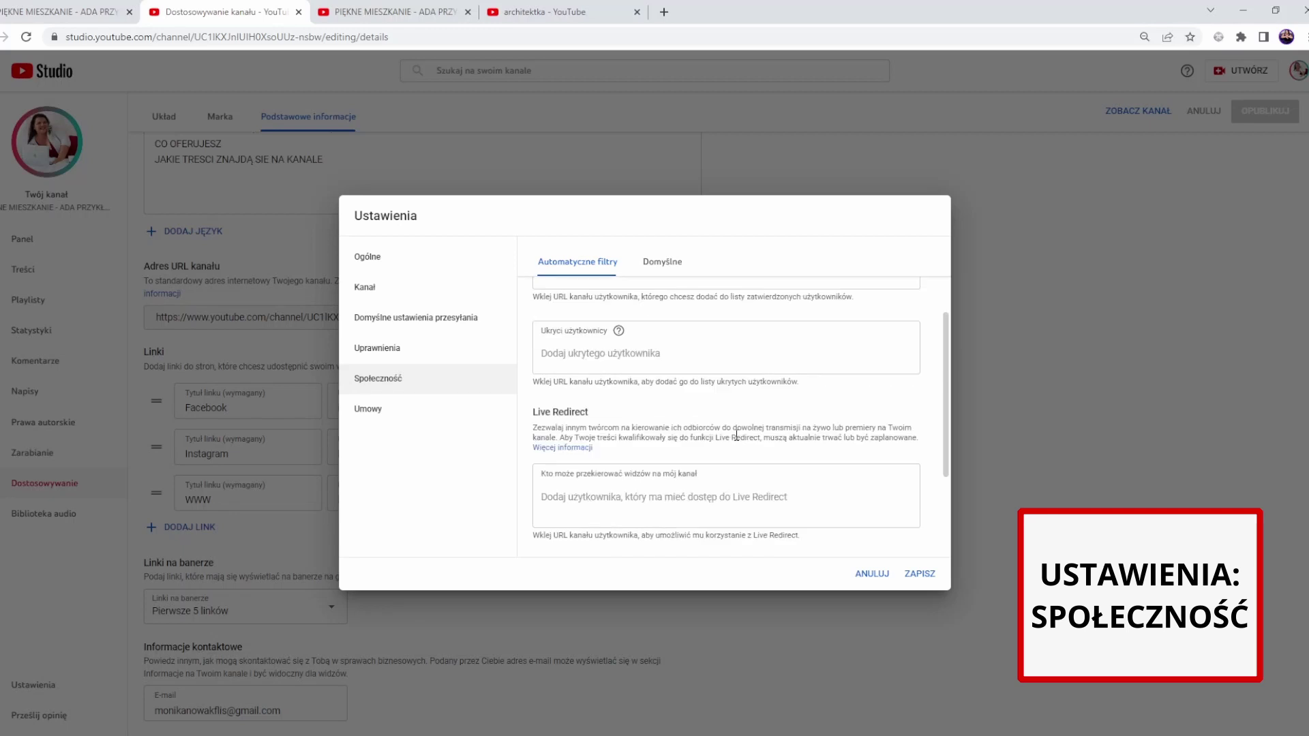
pyautogui.scroll(2, 736, 435)
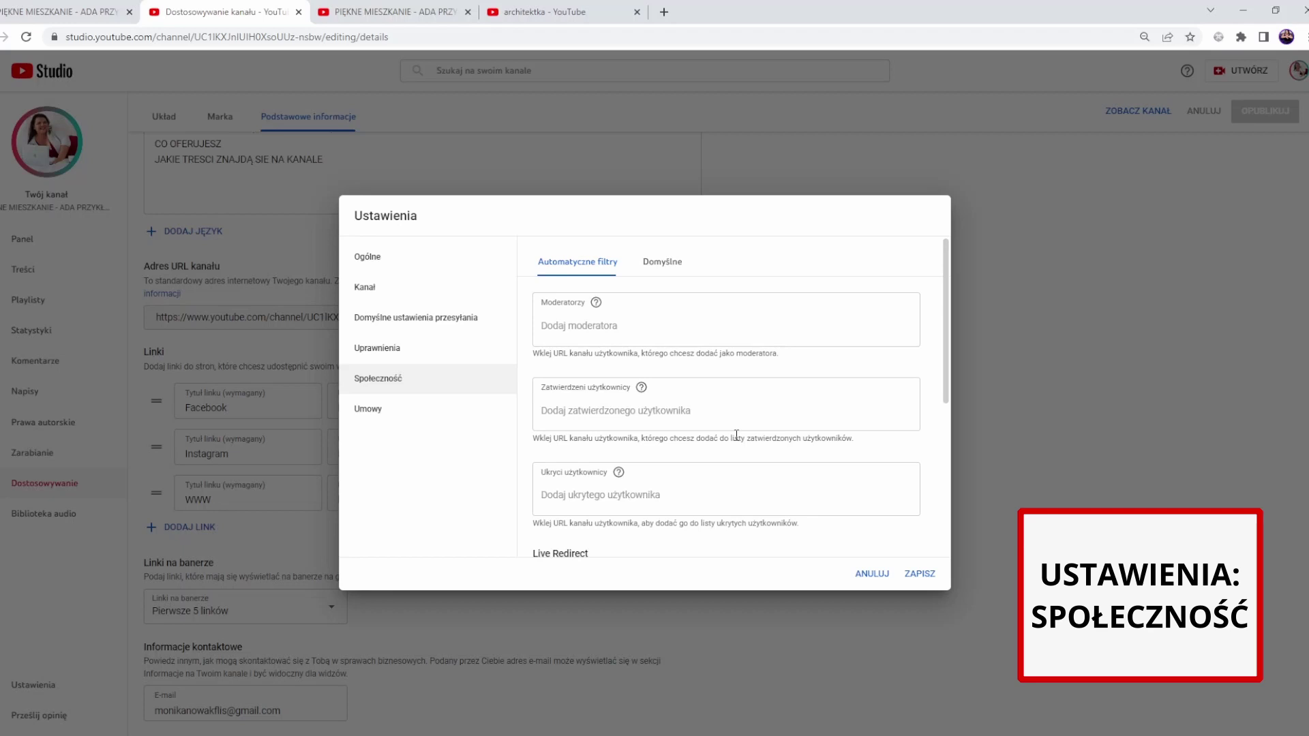
pyautogui.click(381, 409)
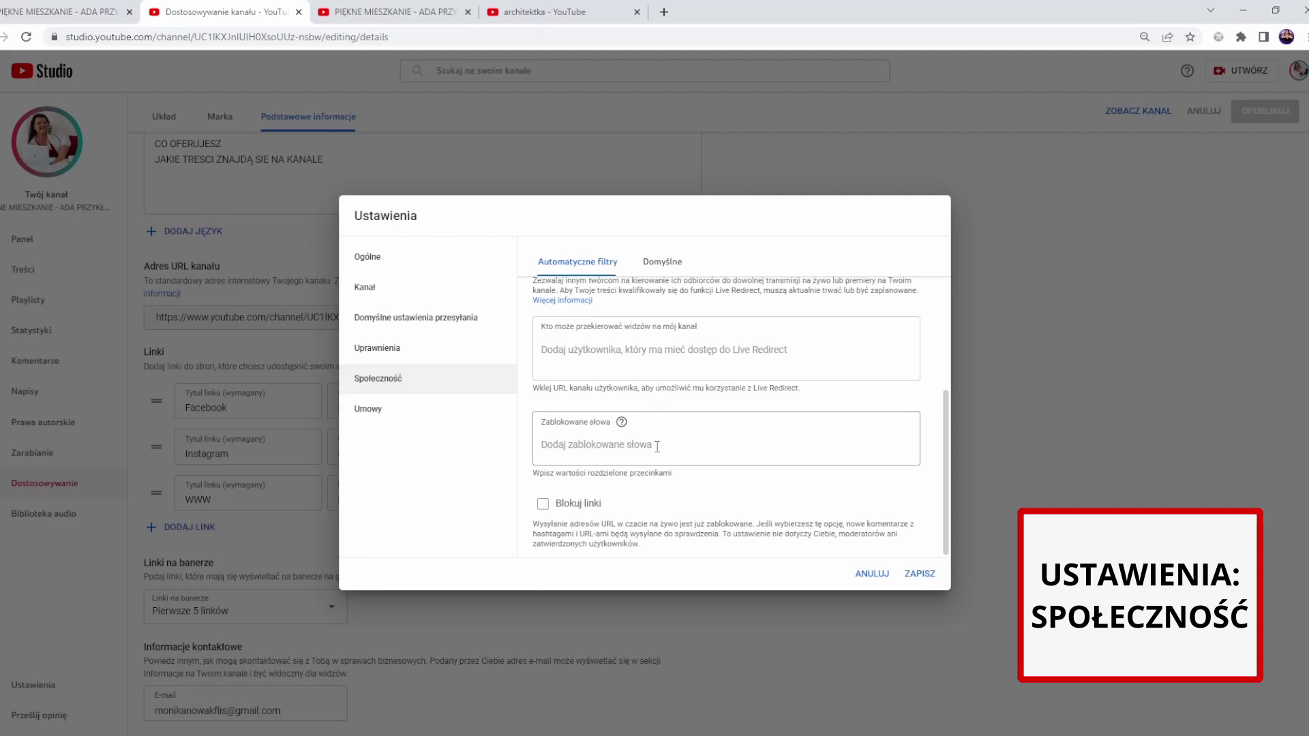
pyautogui.click(918, 574)
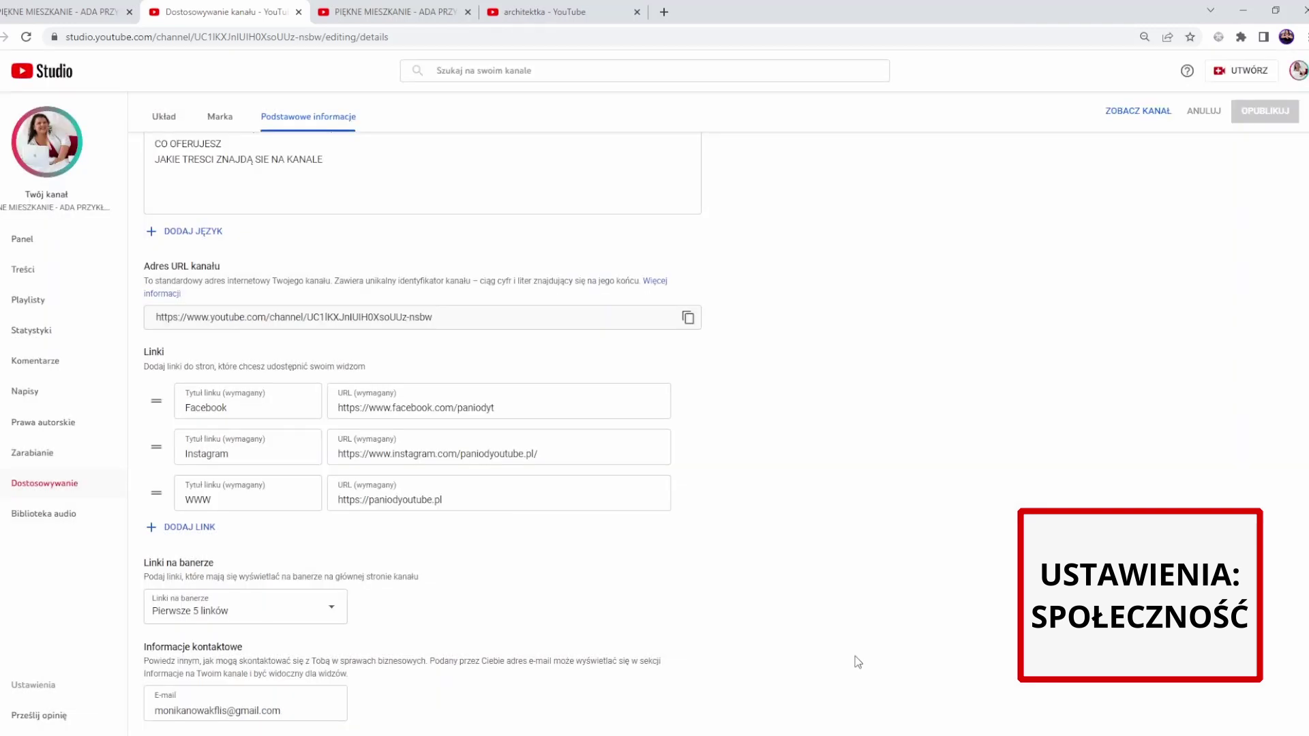
# - Visit Panel and Treści, ending on the empty Playlisty page
pyautogui.click(23, 240)
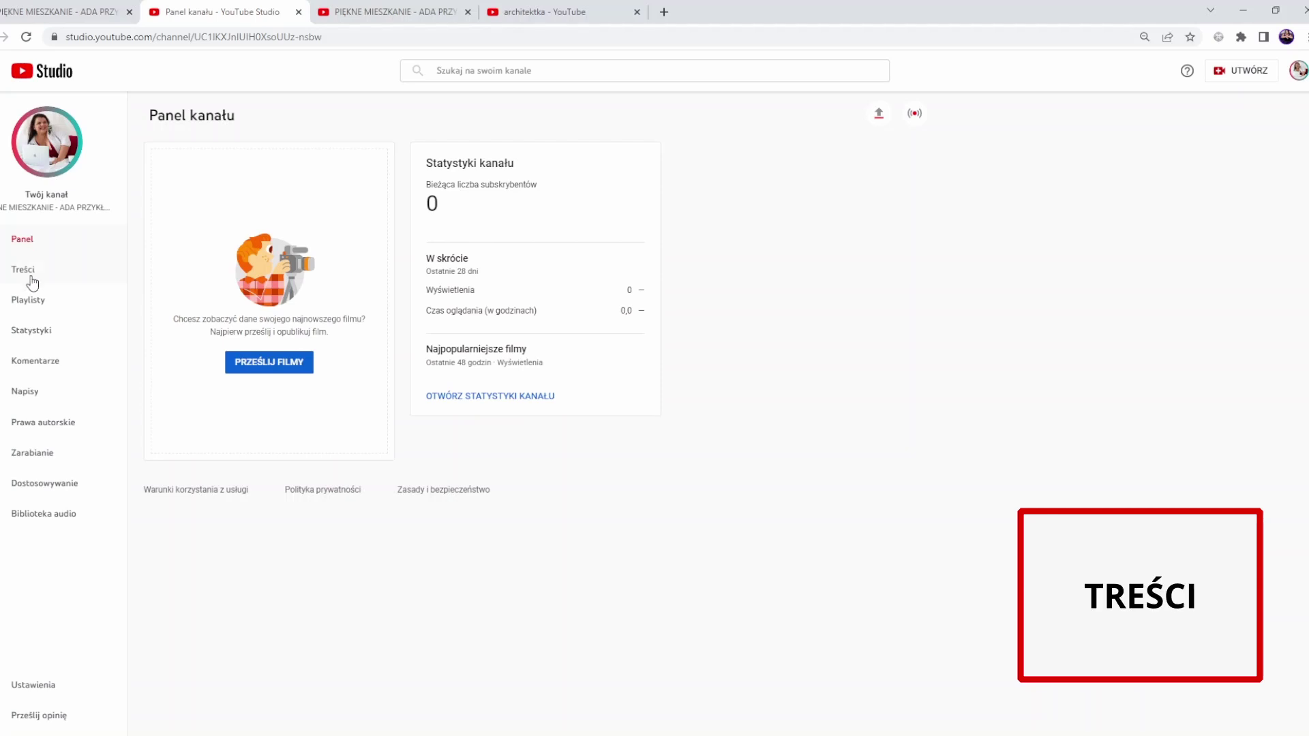
pyautogui.click(27, 271)
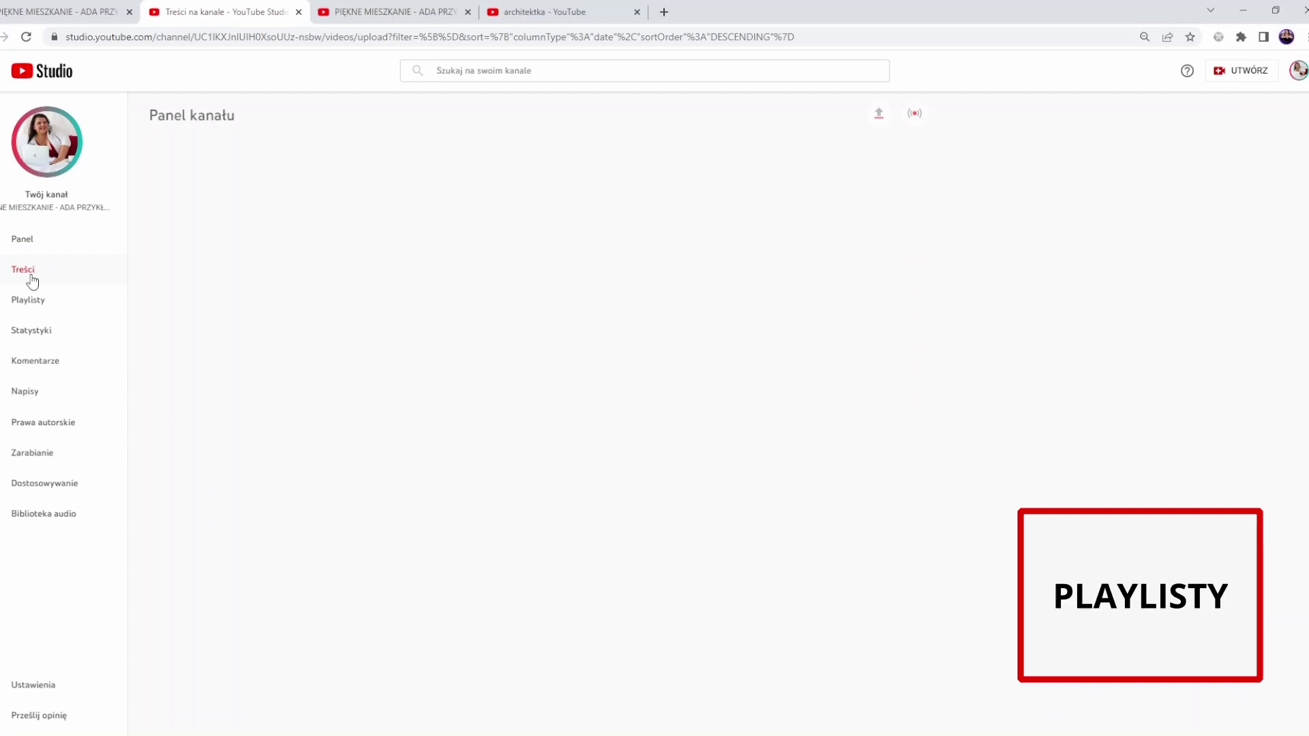
pyautogui.click(34, 301)
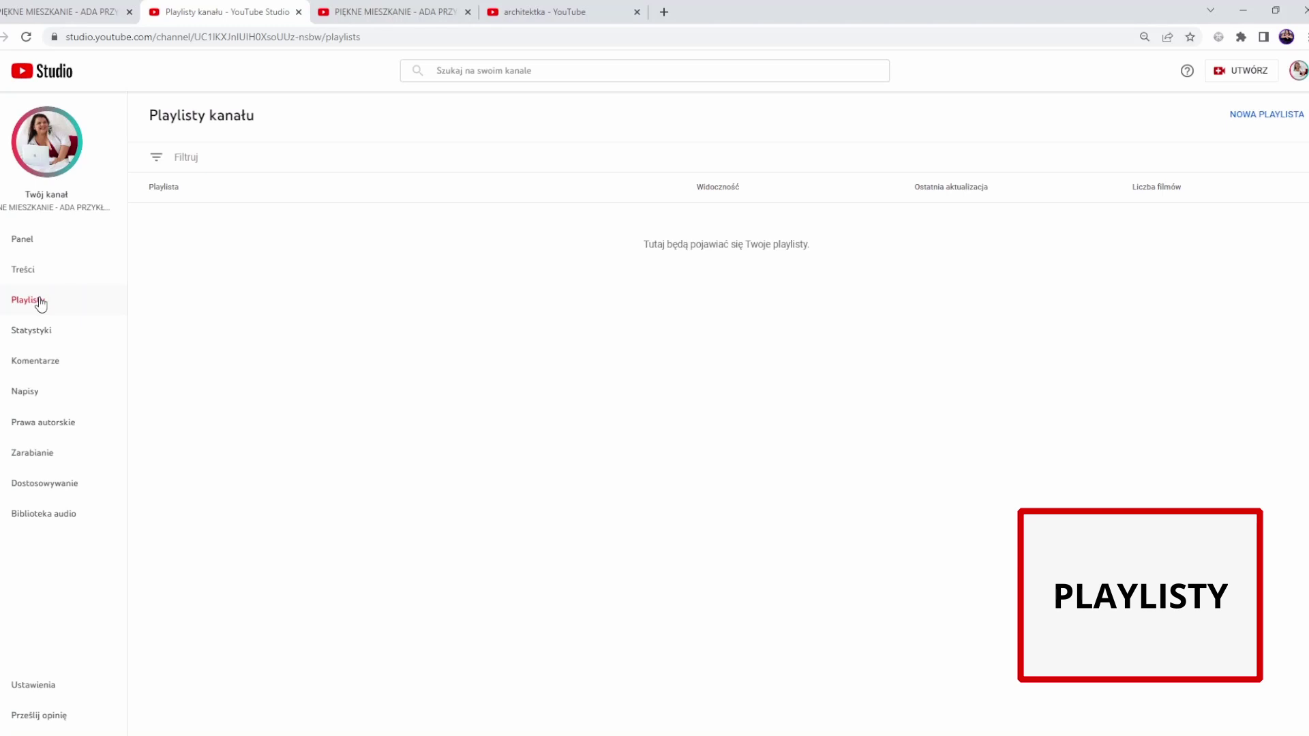
# - Visit Statystyki and Komentarze, dismiss the filter tip, and open Napisy
pyautogui.click(43, 337)
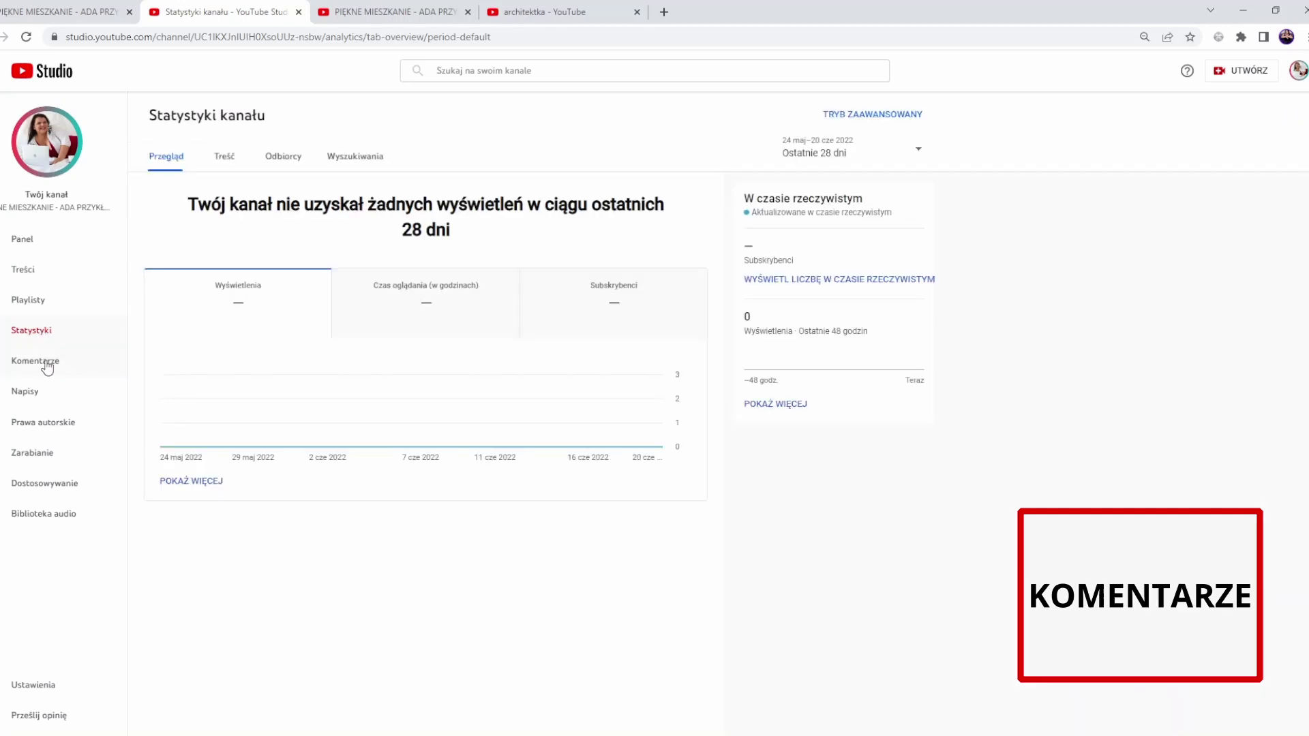
pyautogui.click(47, 368)
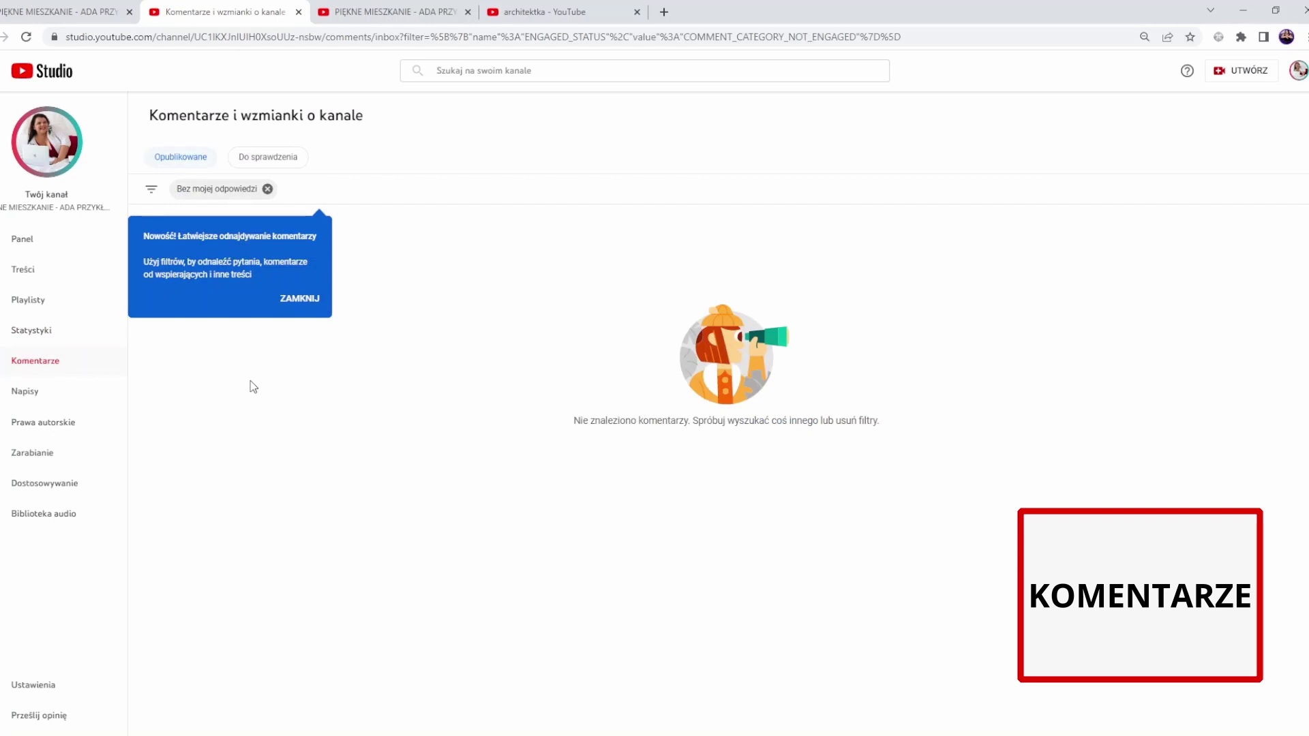
pyautogui.click(298, 297)
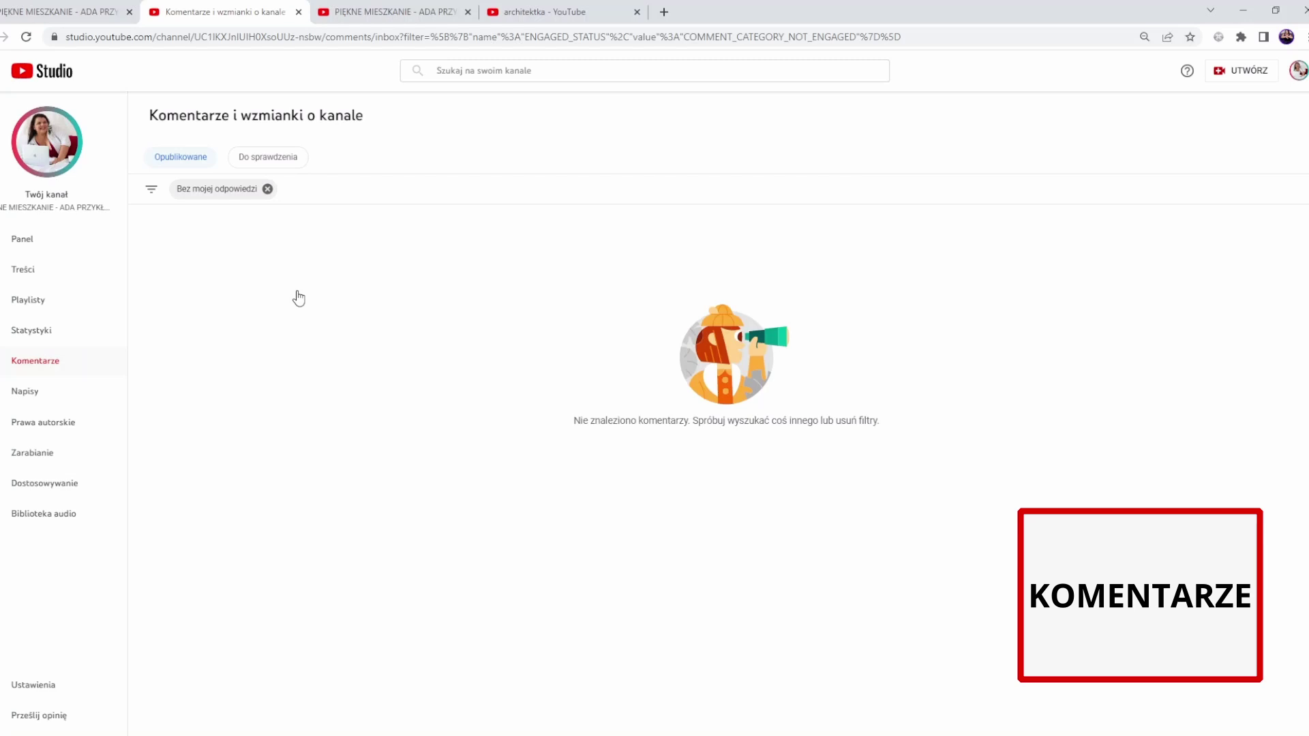
pyautogui.click(110, 389)
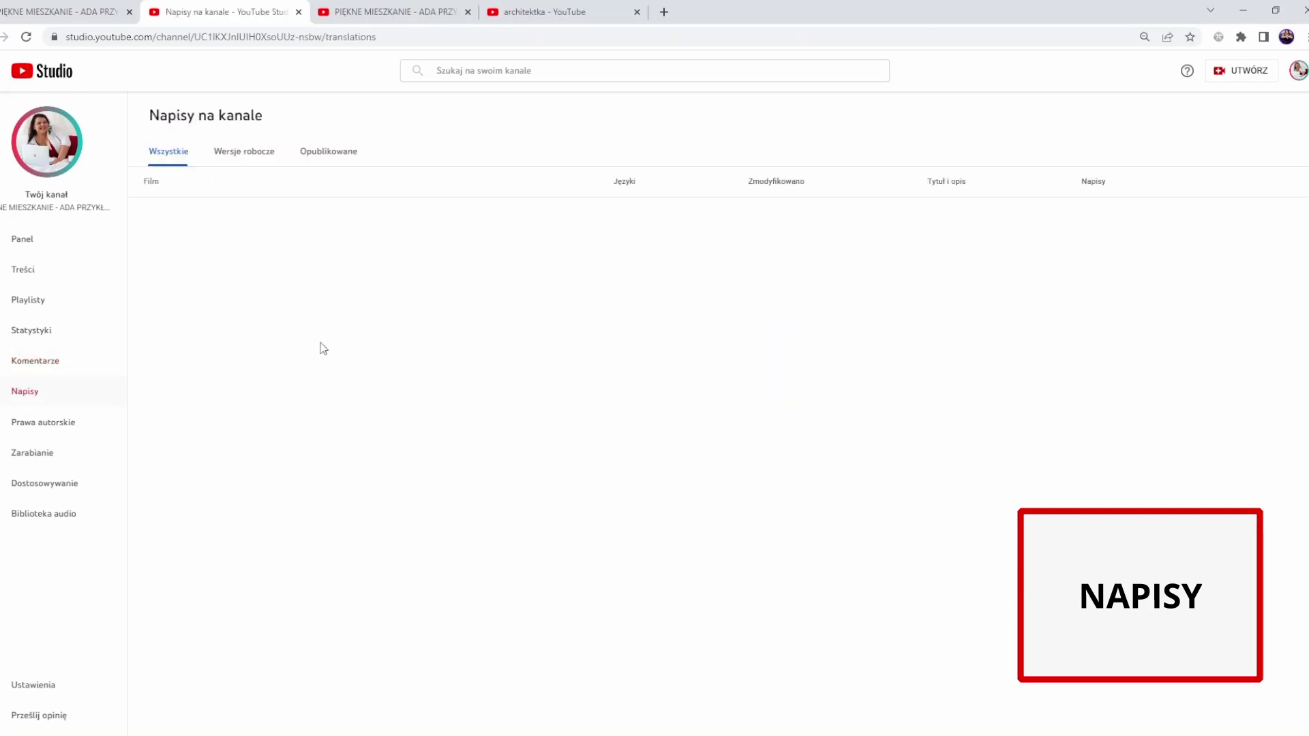